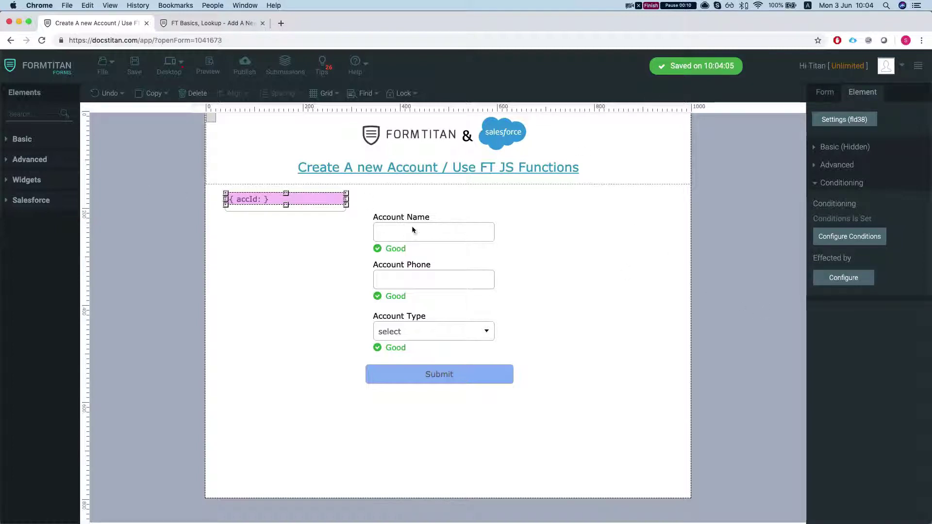
Open the results of the accId hidden field's not-empty condition rule and find its Execute JS action.
click(551, 224)
click(267, 203)
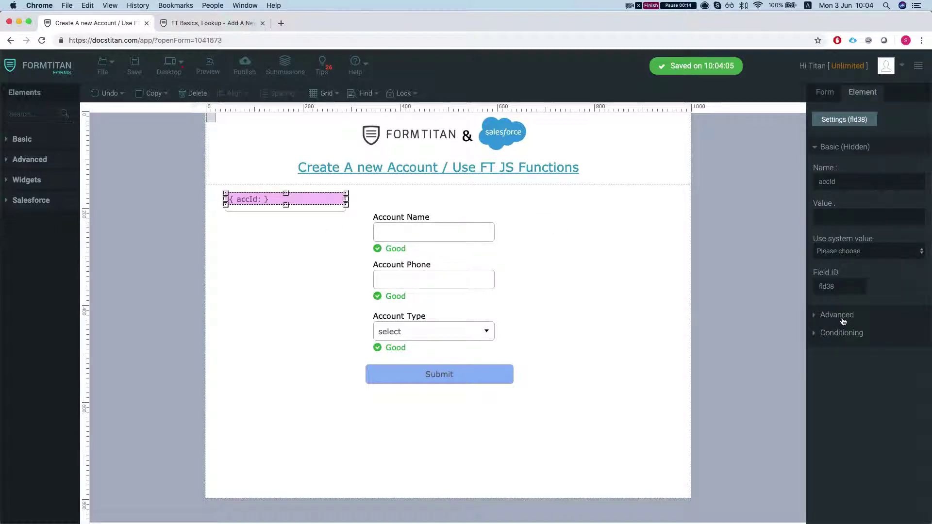
click(840, 334)
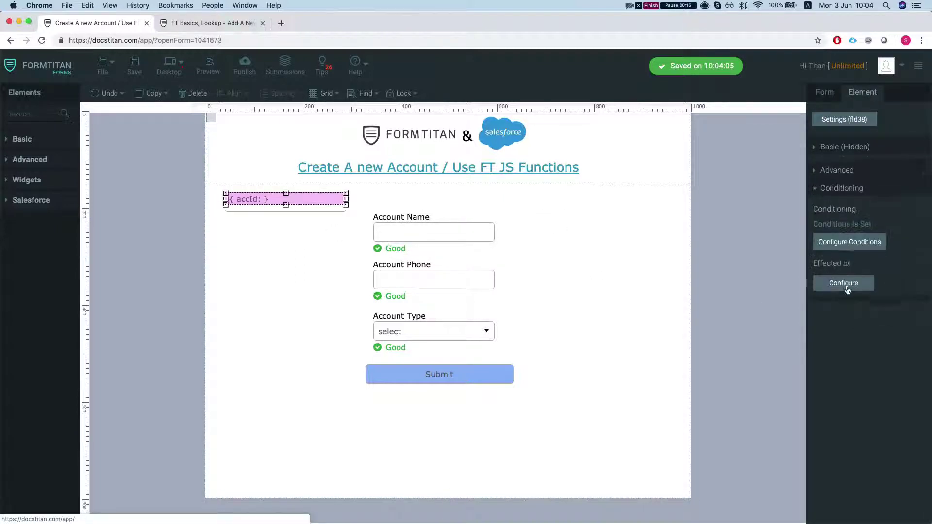
click(847, 237)
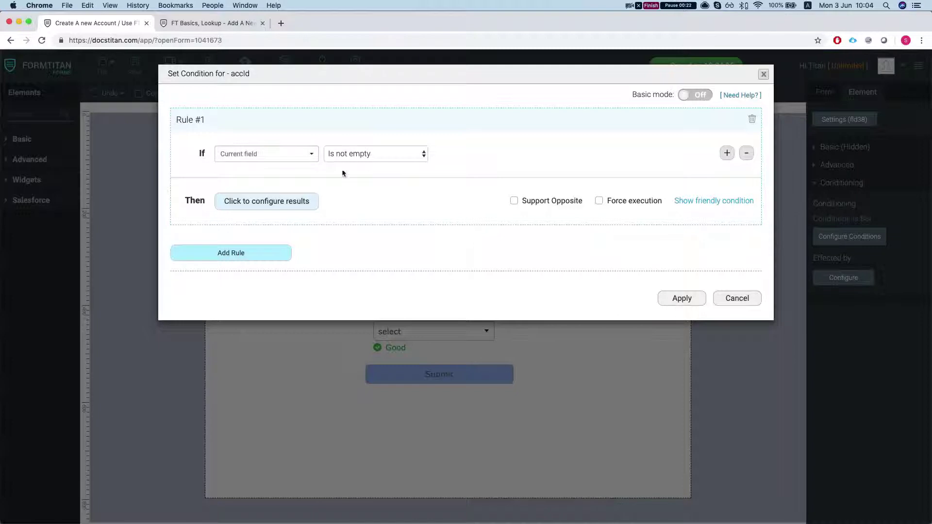
click(258, 212)
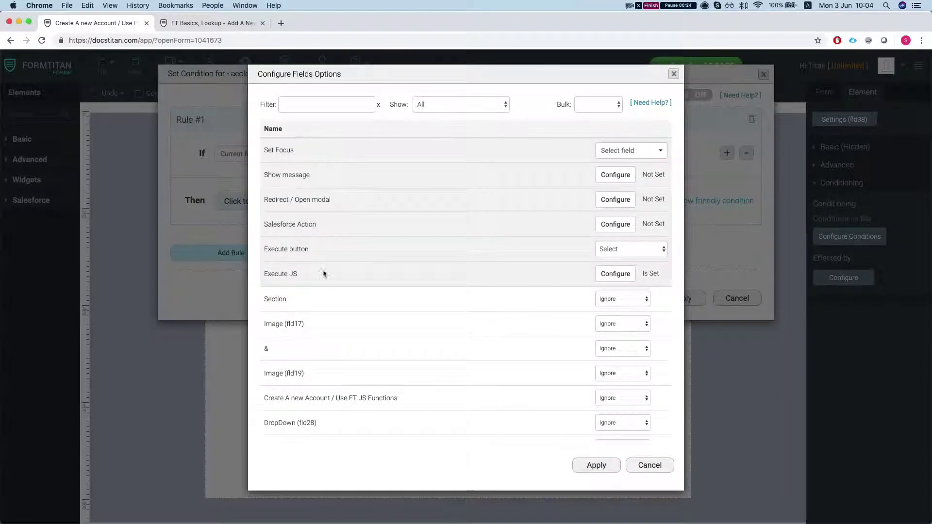
drag(264, 275, 312, 280)
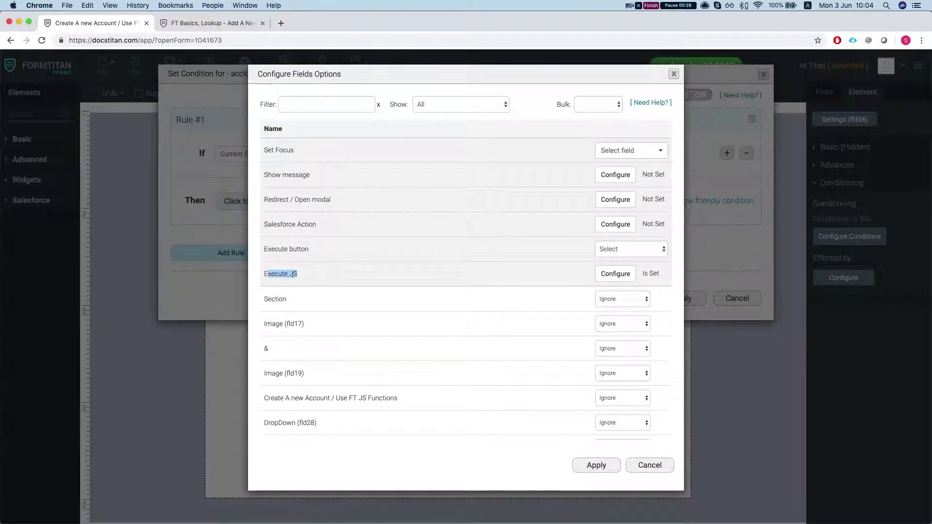
Open the rule's Execute JS code and review helpers like ftGetValueByID, ftSetValueByID and FTReloadParent.
click(613, 274)
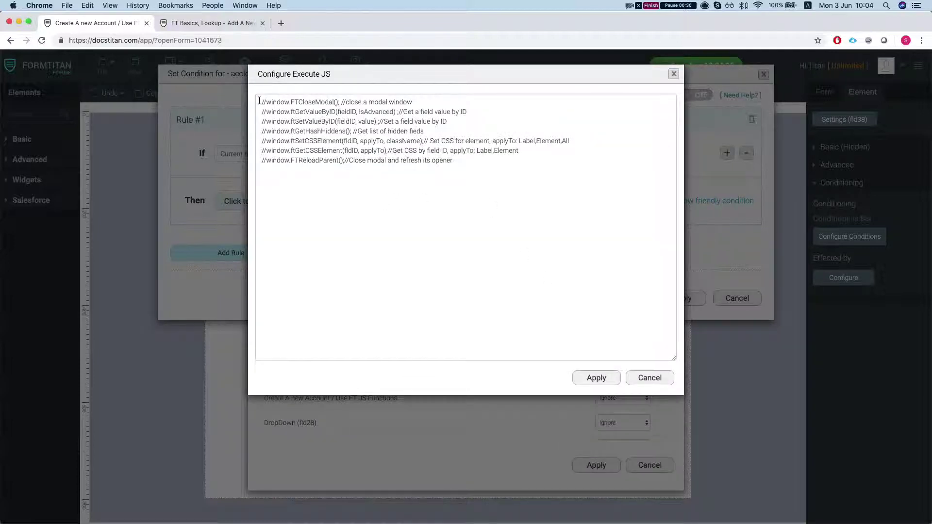
drag(259, 101, 468, 155)
click(467, 156)
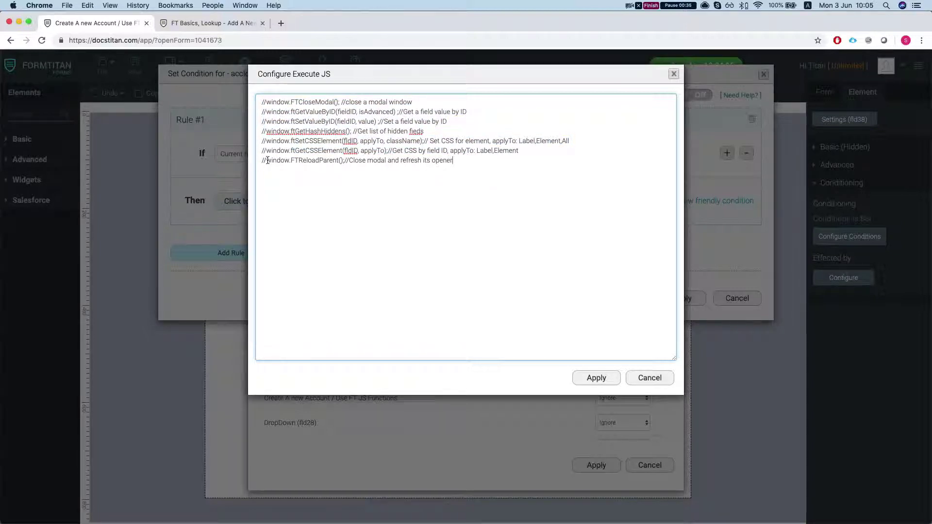
drag(267, 161, 339, 160)
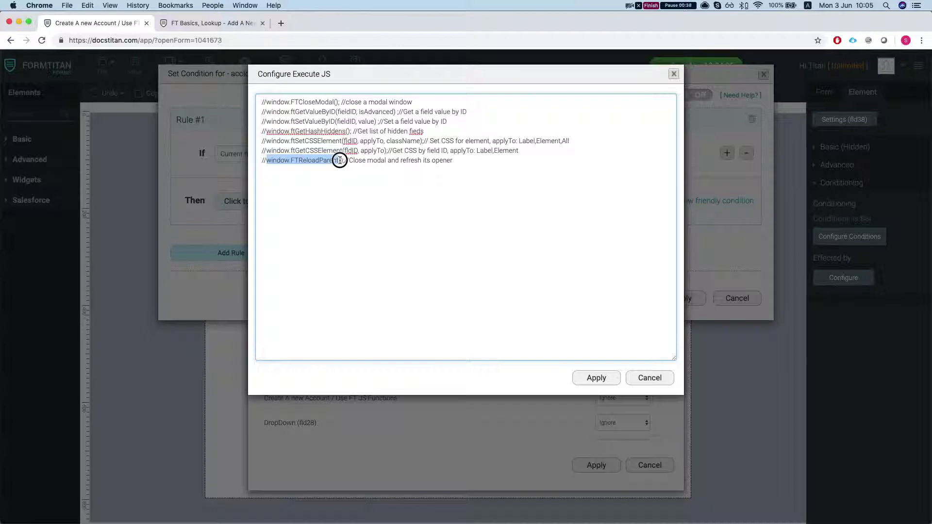
click(340, 160)
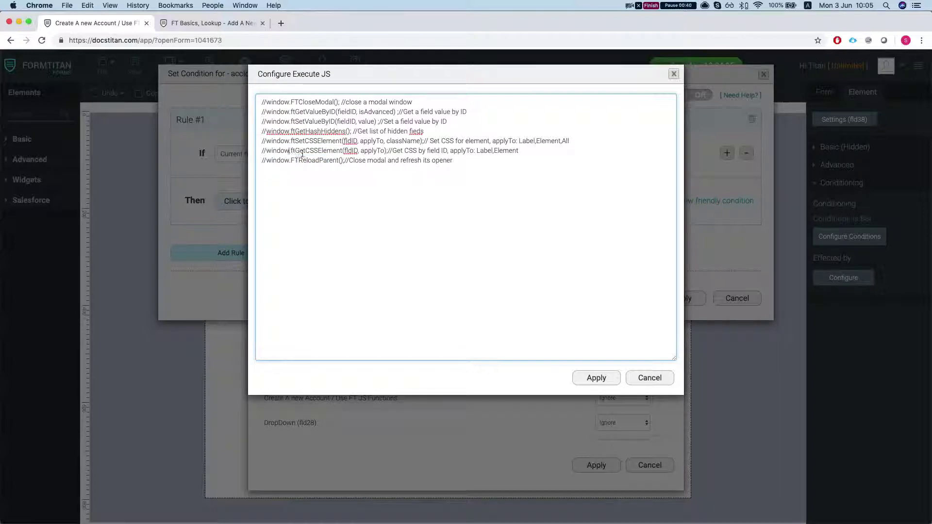
drag(291, 150, 346, 132)
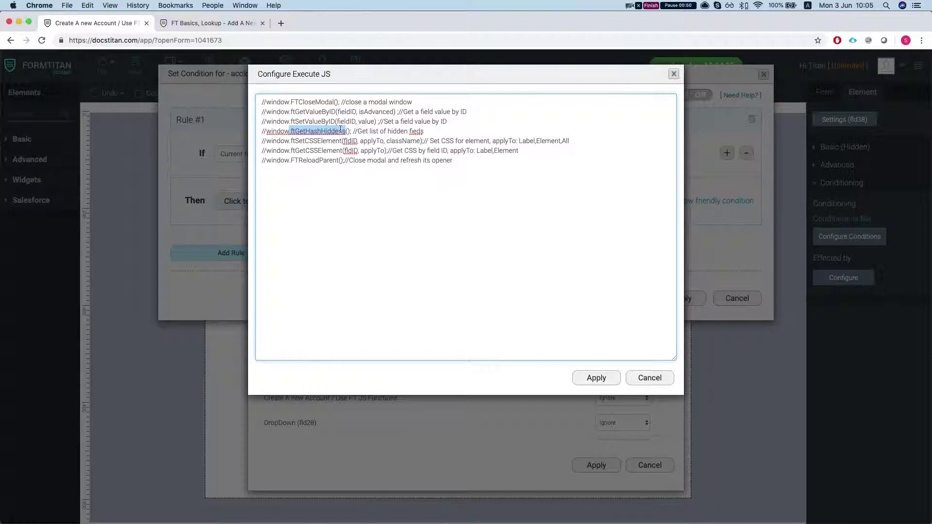
click(285, 122)
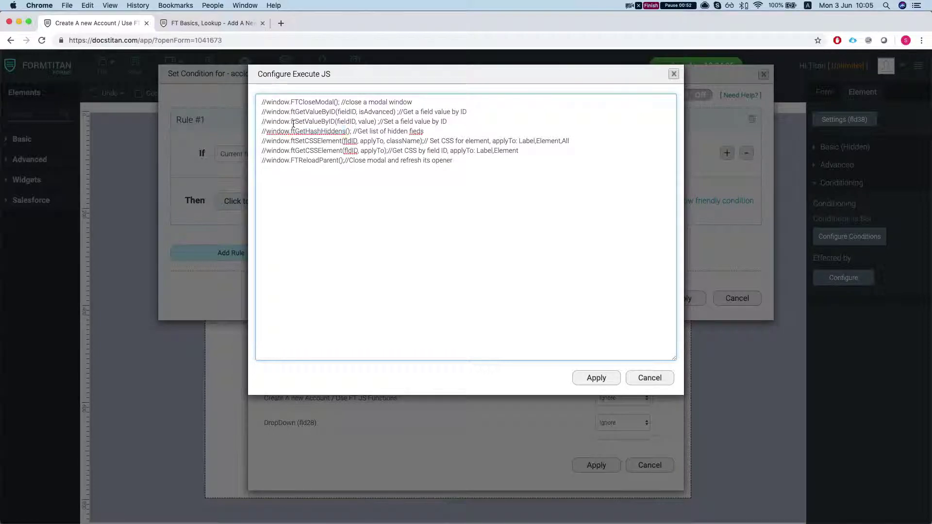
double_click(291, 121)
click(291, 121)
double_click(293, 111)
click(332, 112)
Copy window.FTCloseModal(); from line 1 and go to the 'FT Basics, Lookup' form.
drag(290, 103, 265, 102)
key(super+c)
click(339, 103)
key(super+c)
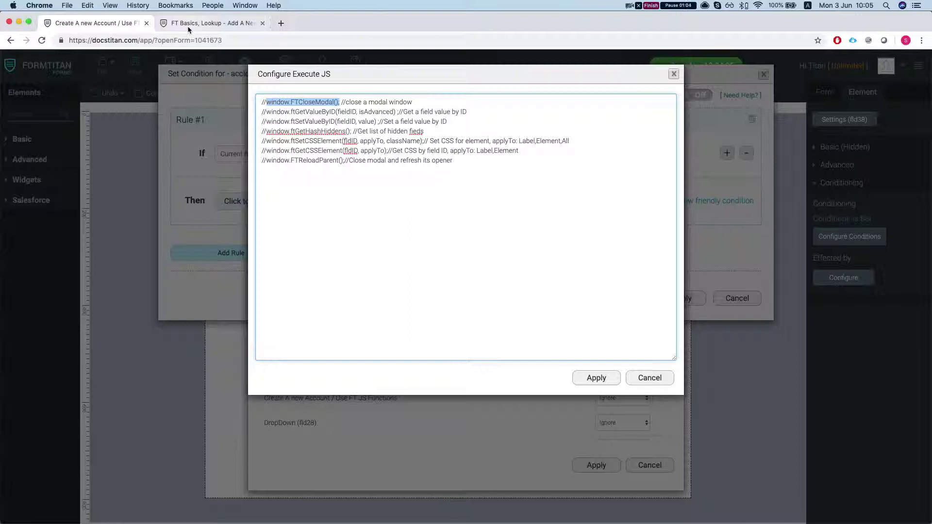
click(212, 23)
Select the Find An Account lookup field and expand its Basic (Lookup) settings to see the Account mapping.
click(788, 237)
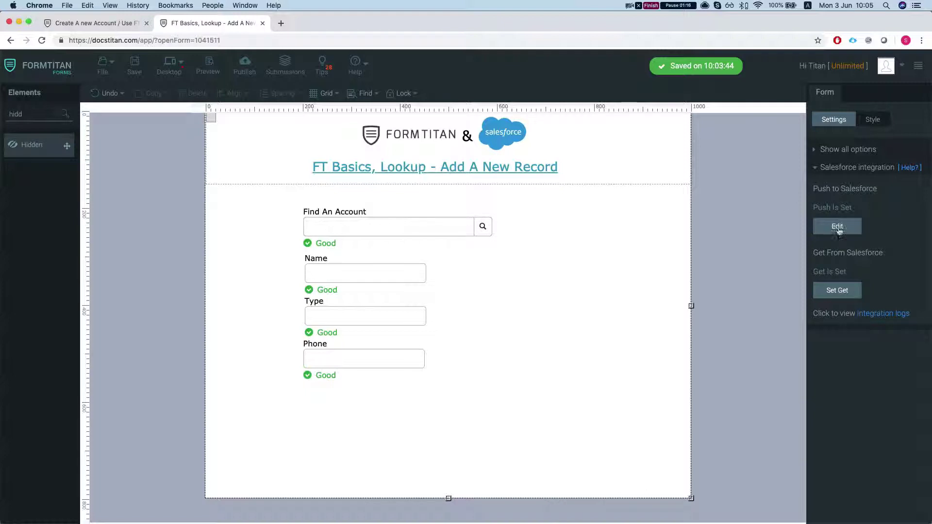
click(425, 234)
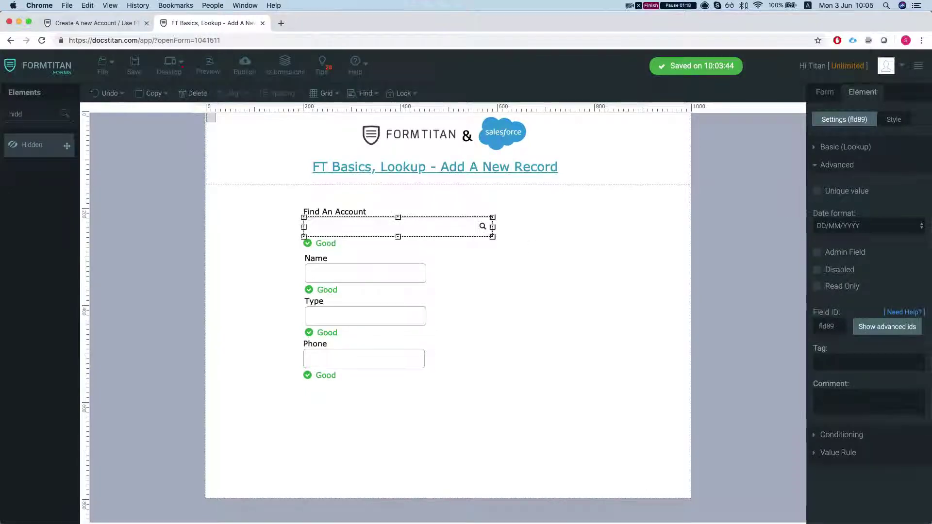
click(828, 437)
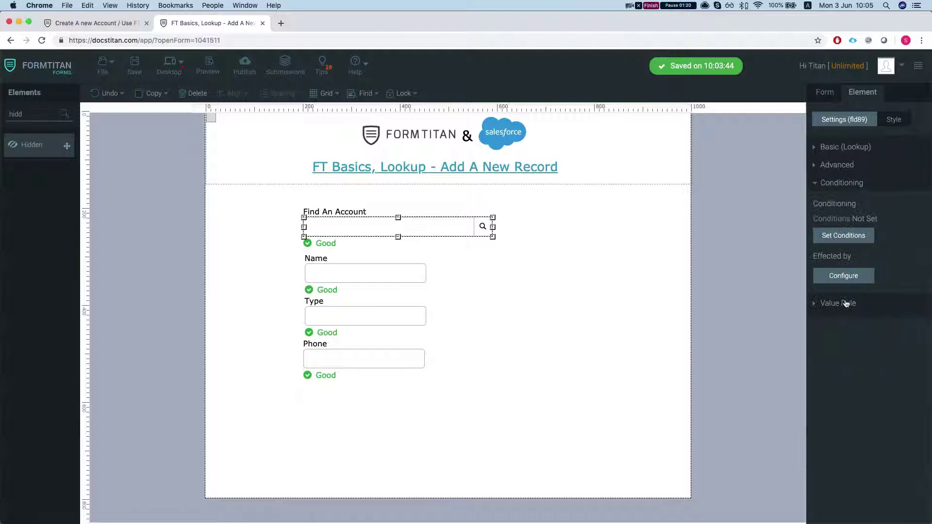
click(829, 304)
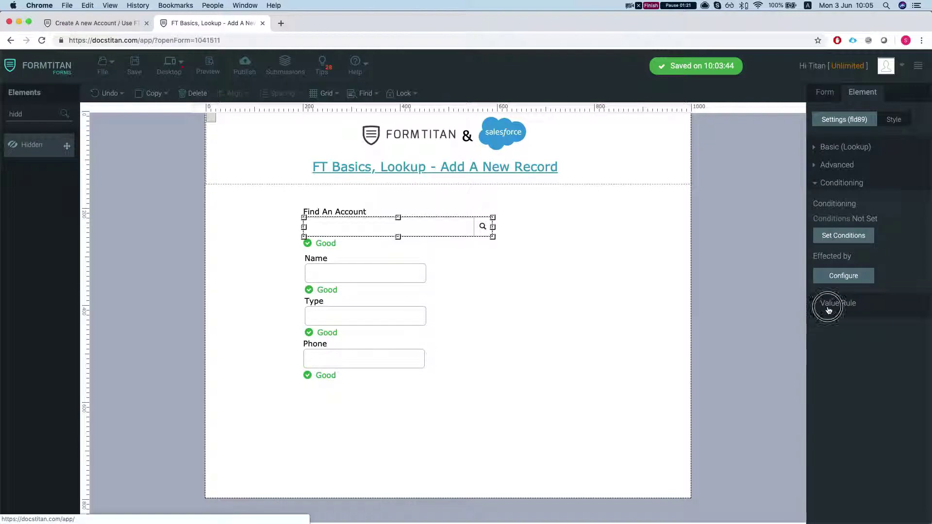
click(836, 186)
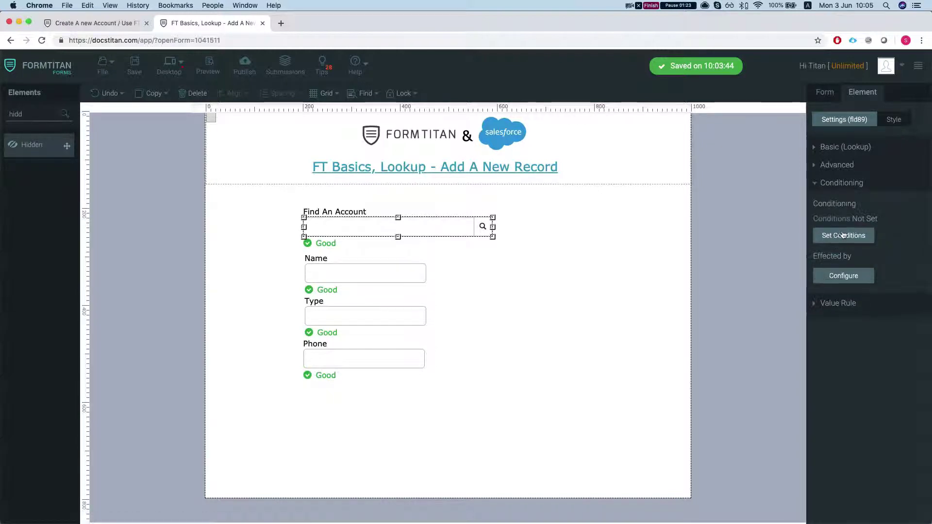
click(837, 147)
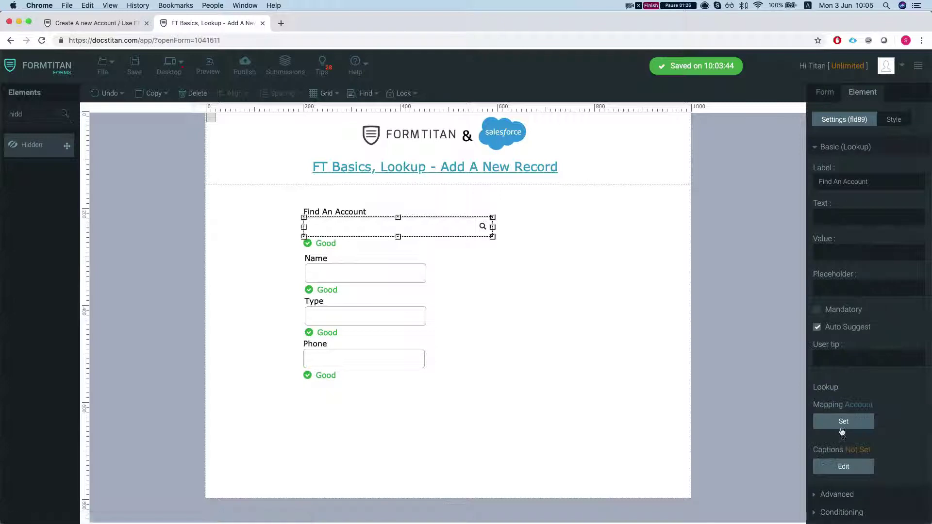
scroll(850, 453, down, 1)
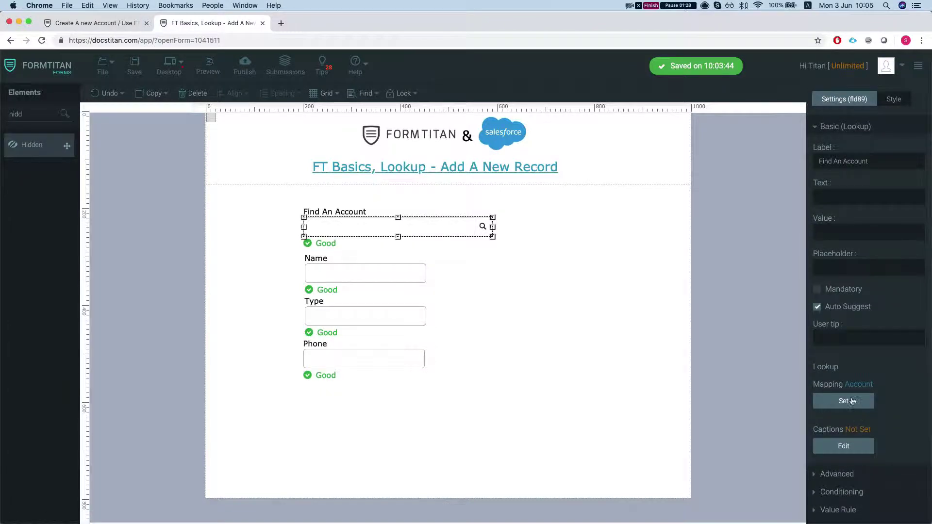
click(850, 402)
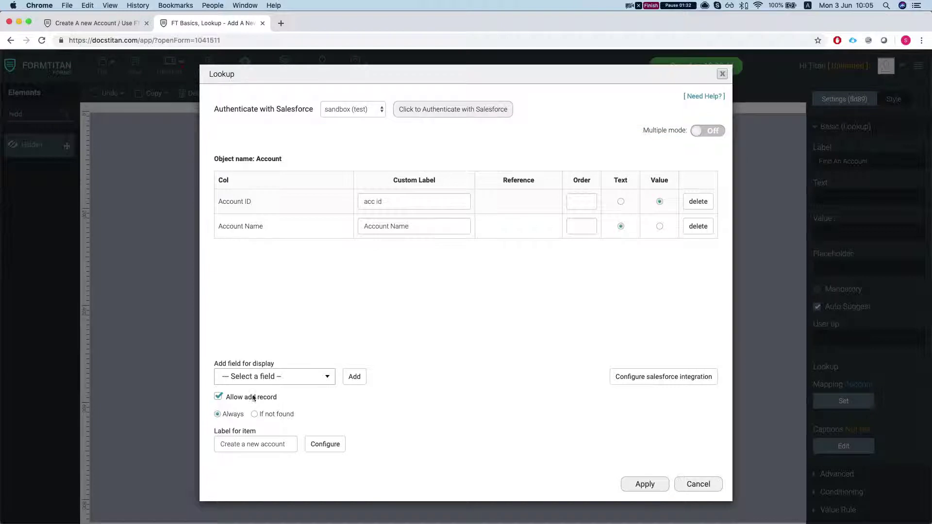
drag(222, 446, 281, 444)
click(315, 456)
click(315, 449)
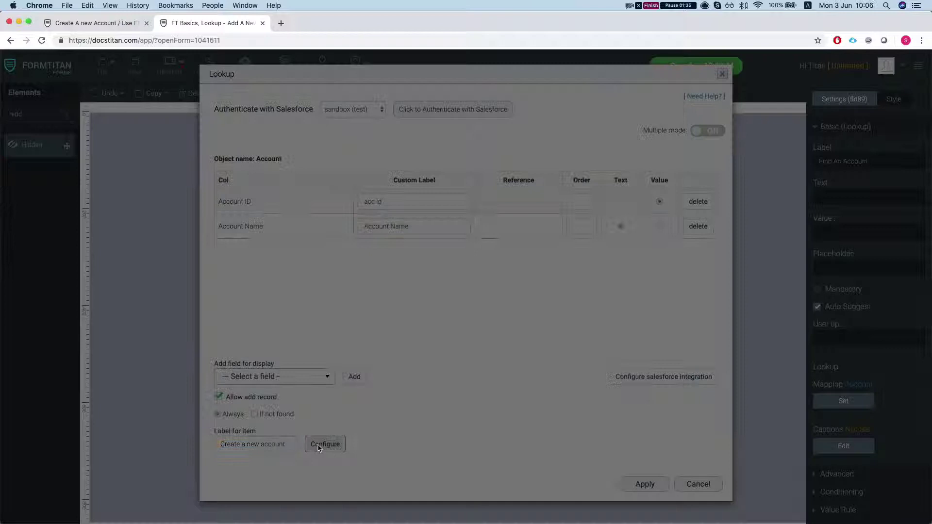
click(453, 129)
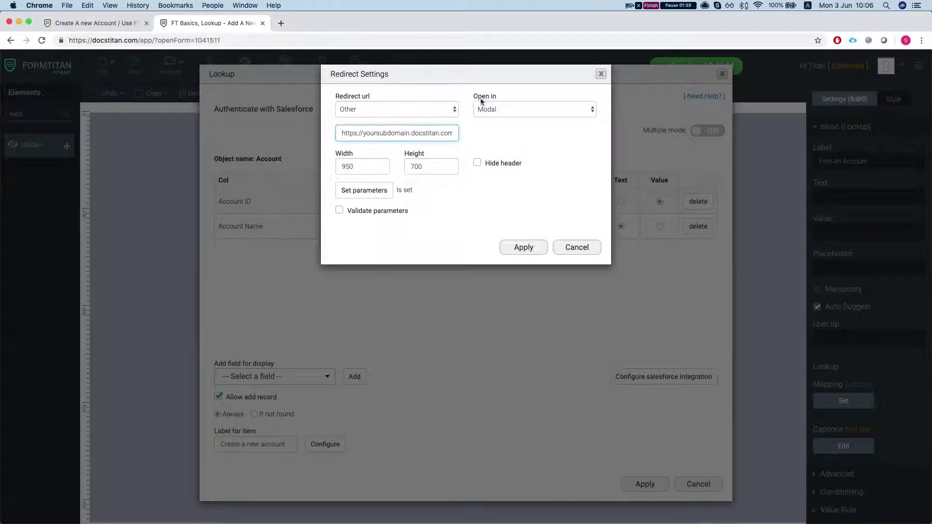
drag(387, 132, 466, 129)
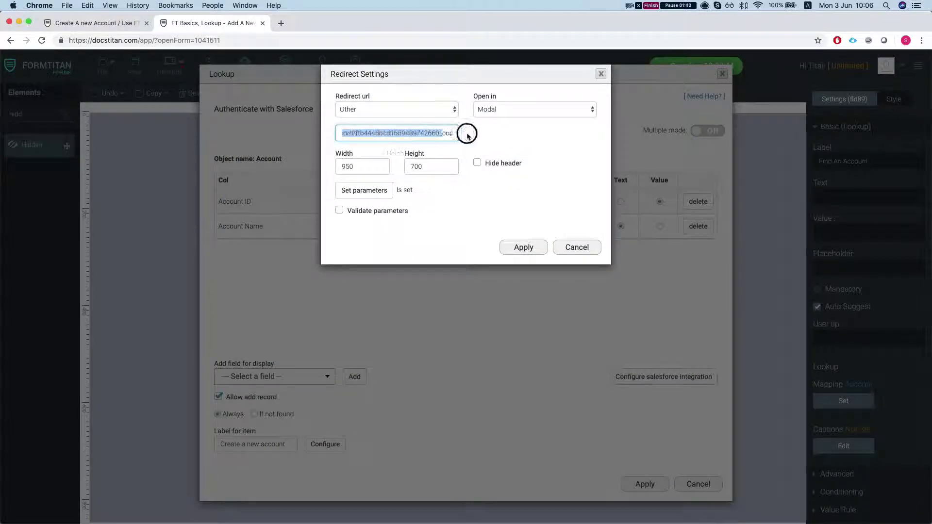
click(439, 131)
click(105, 28)
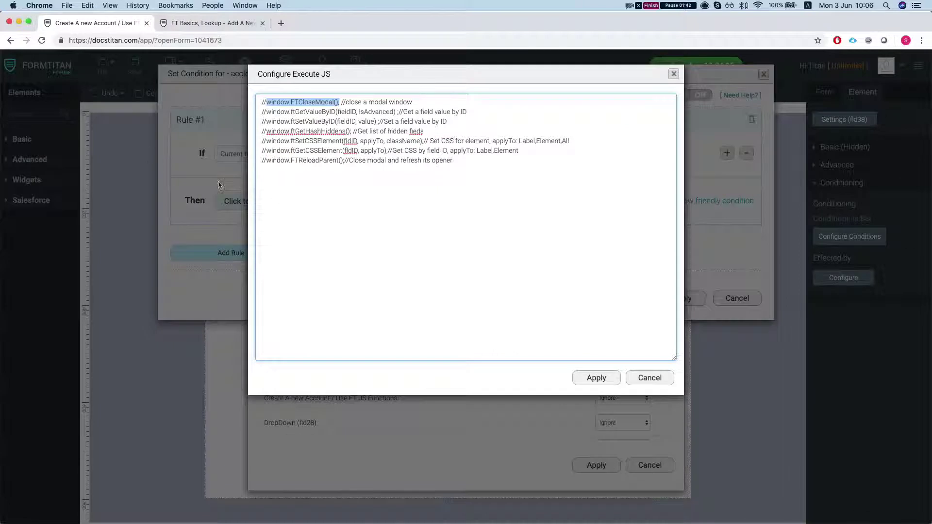
click(189, 25)
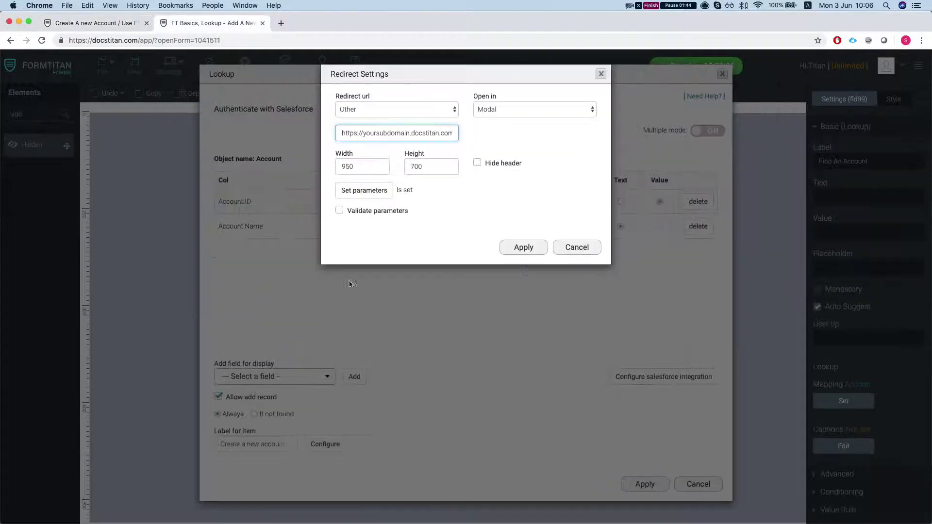
click(585, 248)
Close the lookup mapping and open the published lookup form in a new tab.
click(713, 485)
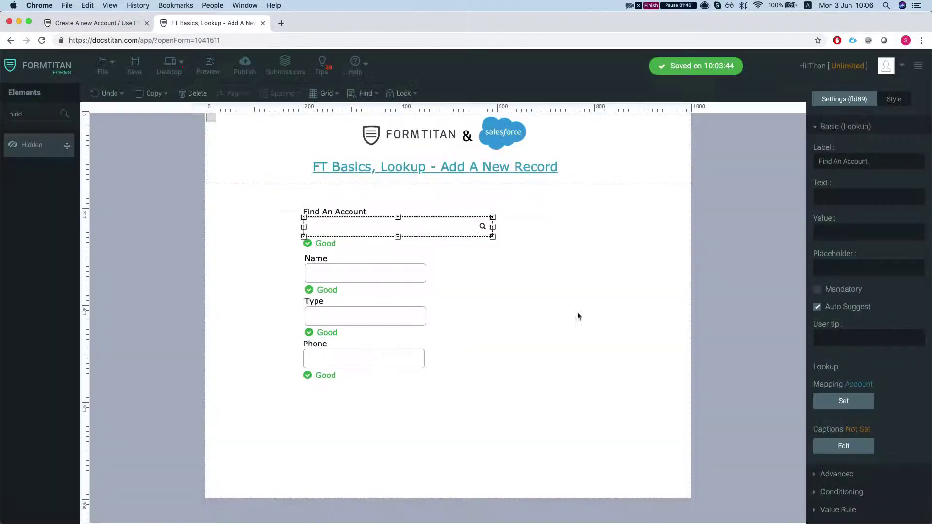
click(244, 65)
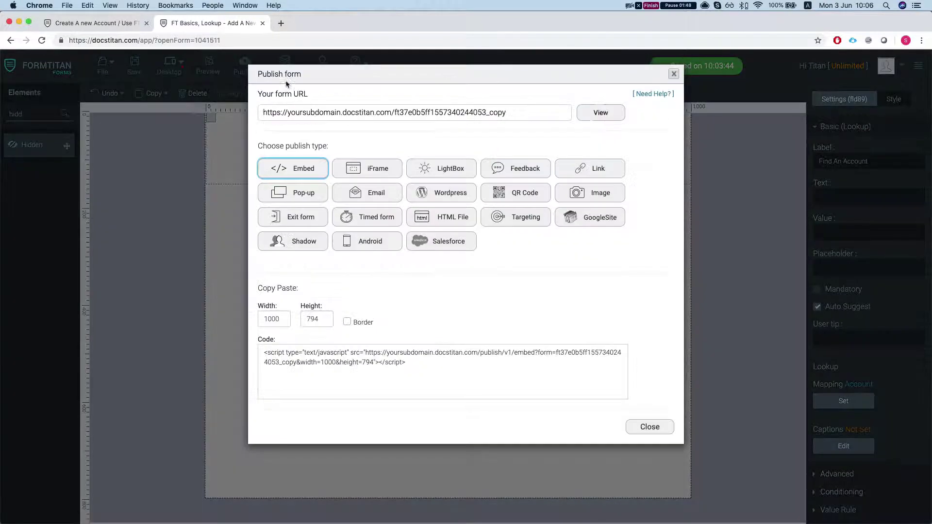
click(597, 120)
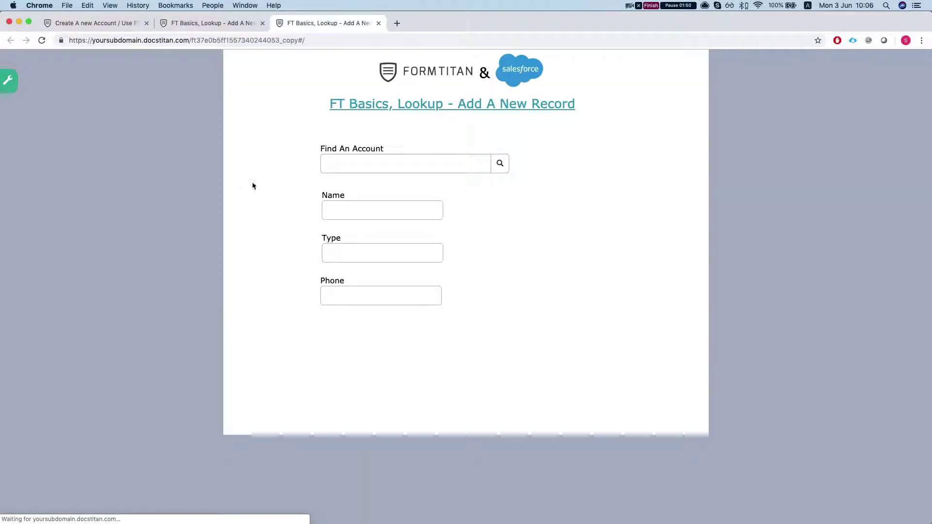
From the Find An Account search, load the 'Create a new account' form in the modal.
click(440, 171)
click(500, 165)
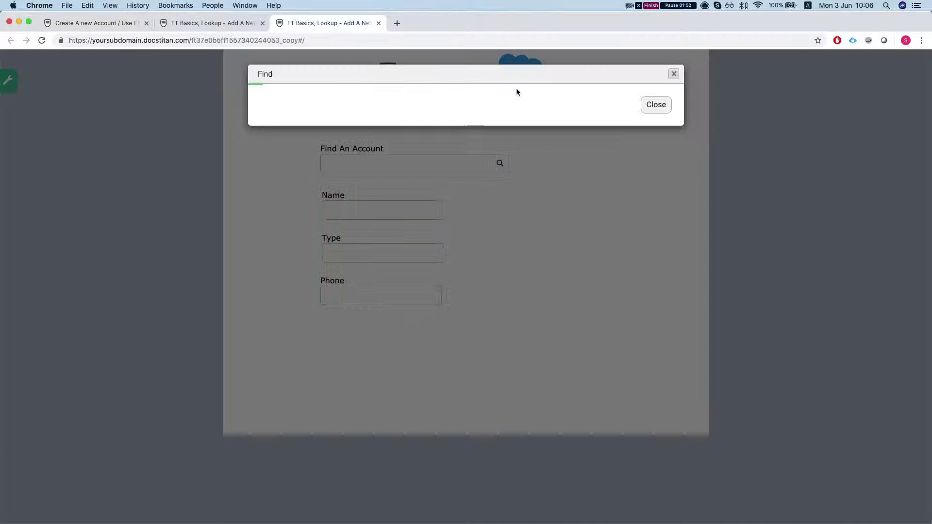
click(497, 104)
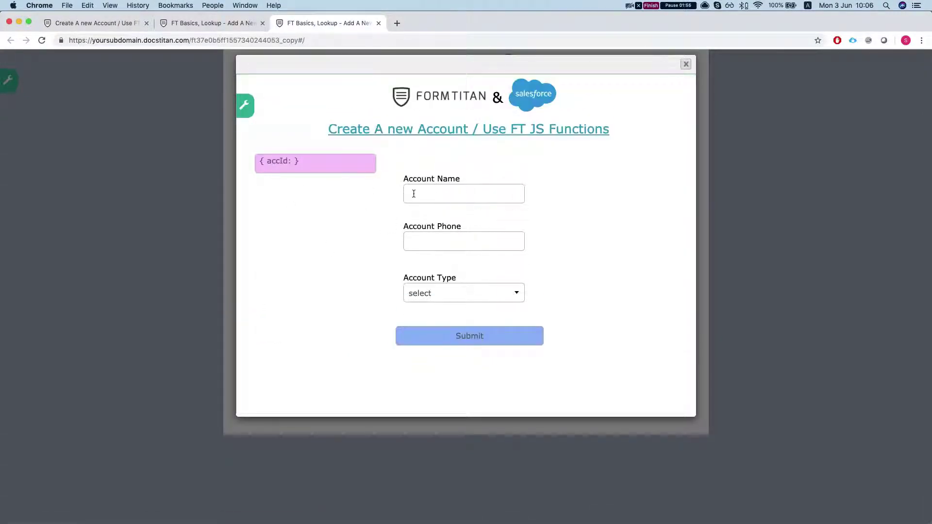
click(441, 239)
key(shift+Tab)
scroll(277, 192, down, 2)
scroll(275, 196, up, 2)
Submit a new account named 'not closed' with phone 32424234 and type Prospect.
click(427, 192)
text(non)
key(BackSpace)
key(BackSpace)
text(t)
text( clos)
text(ing)
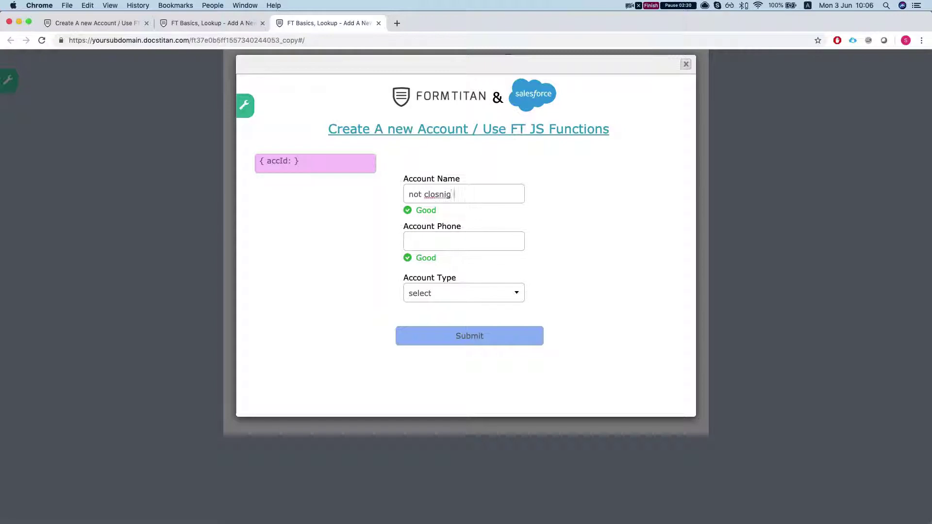
key(BackSpace)
key(BackSpace)
key(BackSpace)
key(BackSpace)
key(BackSpace)
text(ed)
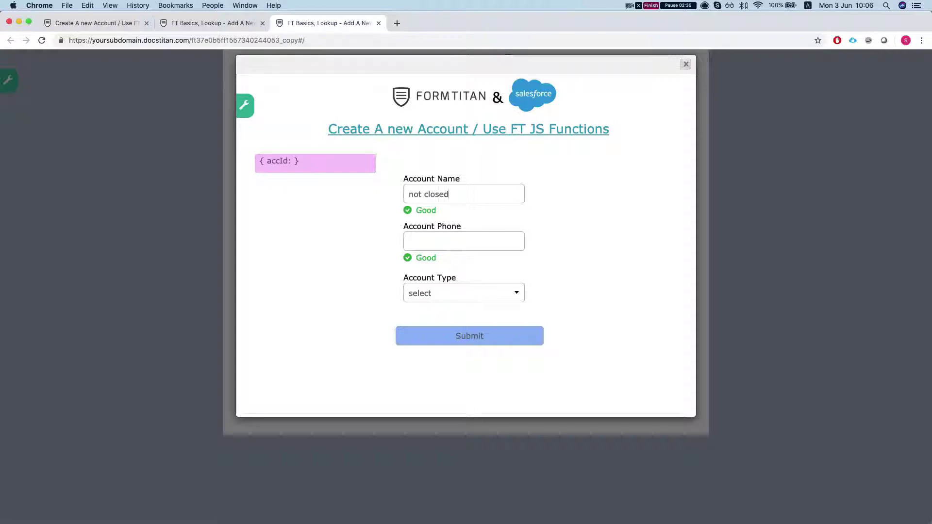
click(461, 241)
text(32424234)
click(452, 293)
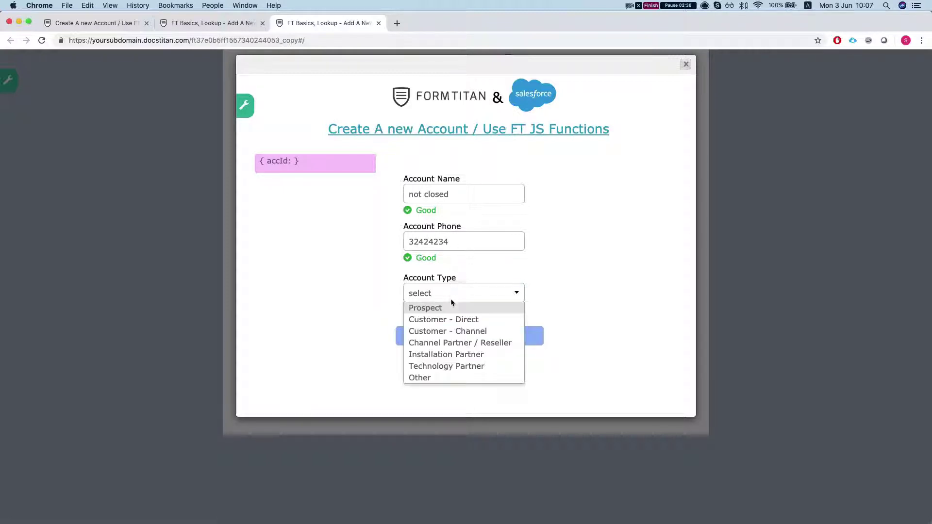
click(439, 307)
click(464, 342)
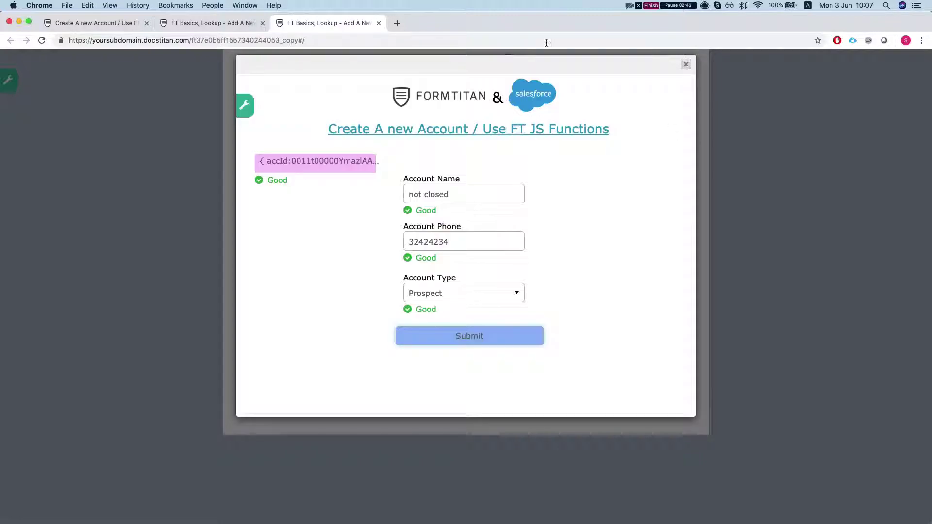
Close the modal and search, then pick the 'not closed' account in Find An Account.
click(688, 64)
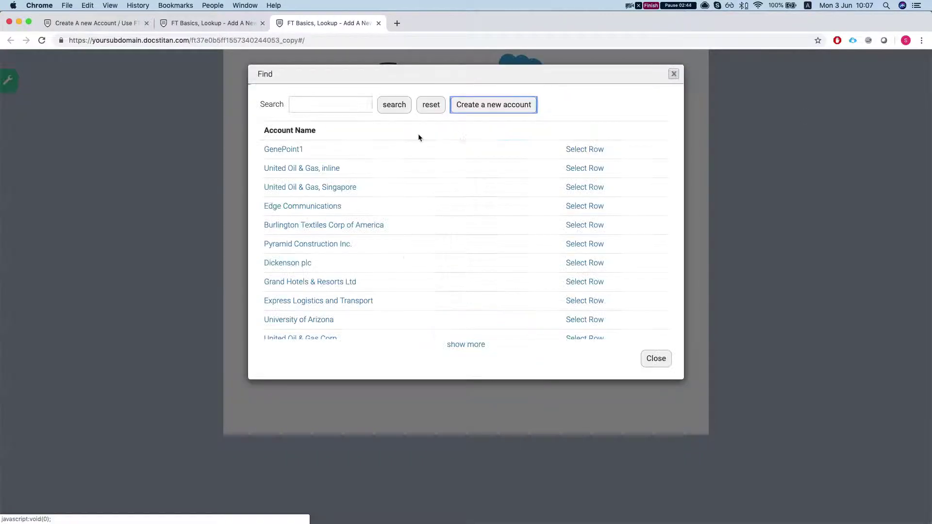
click(675, 74)
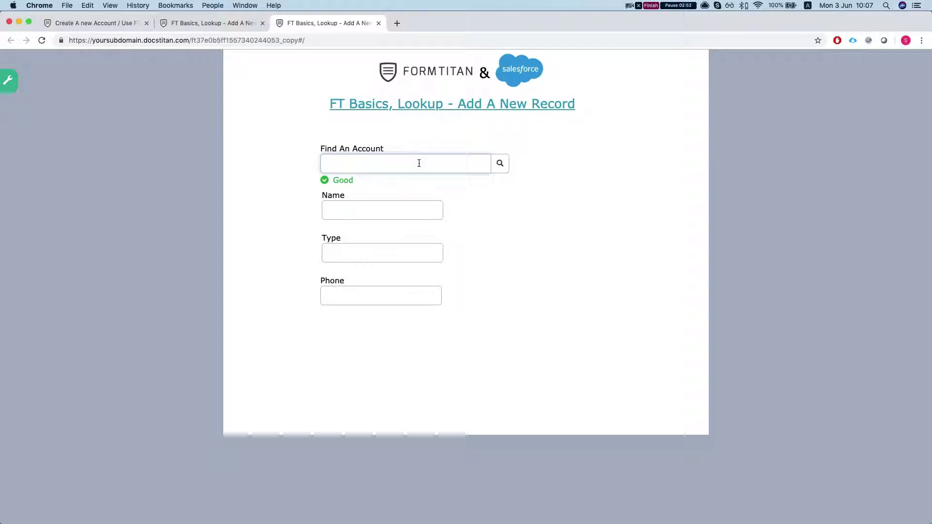
text(close)
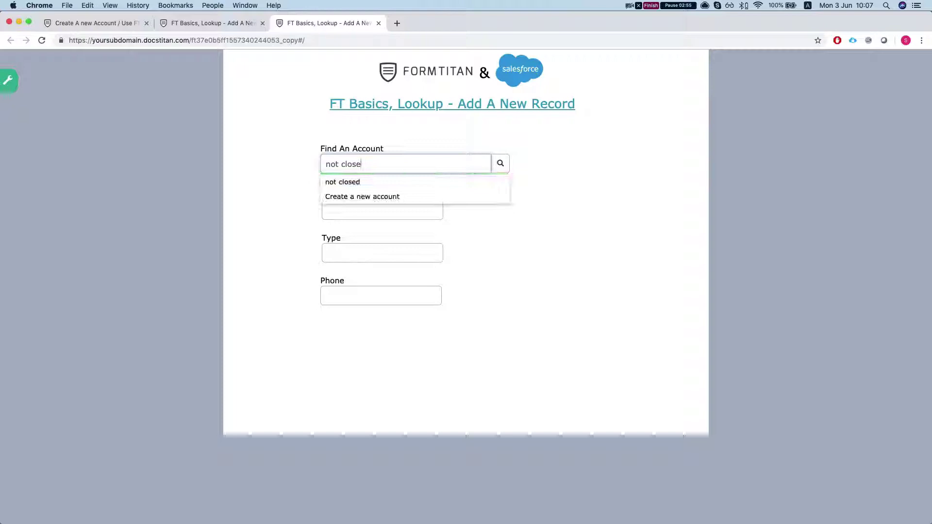
click(374, 183)
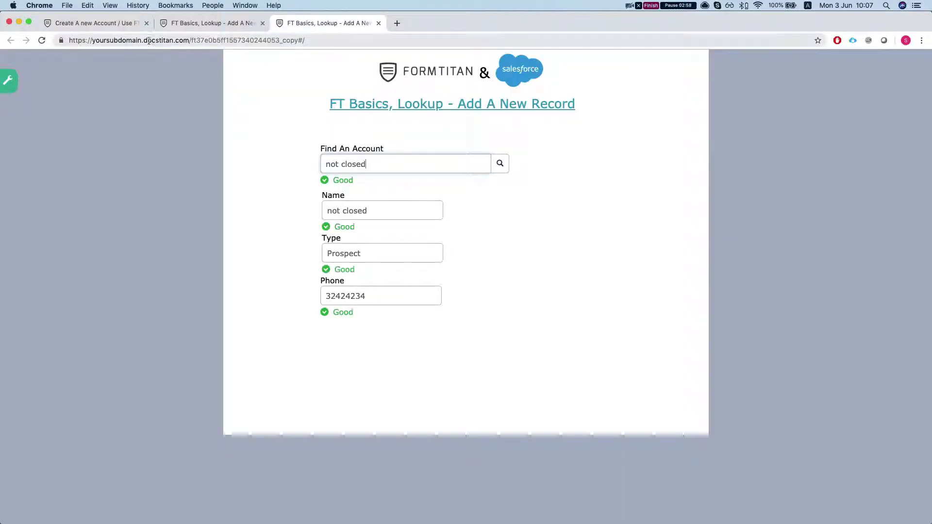
click(208, 24)
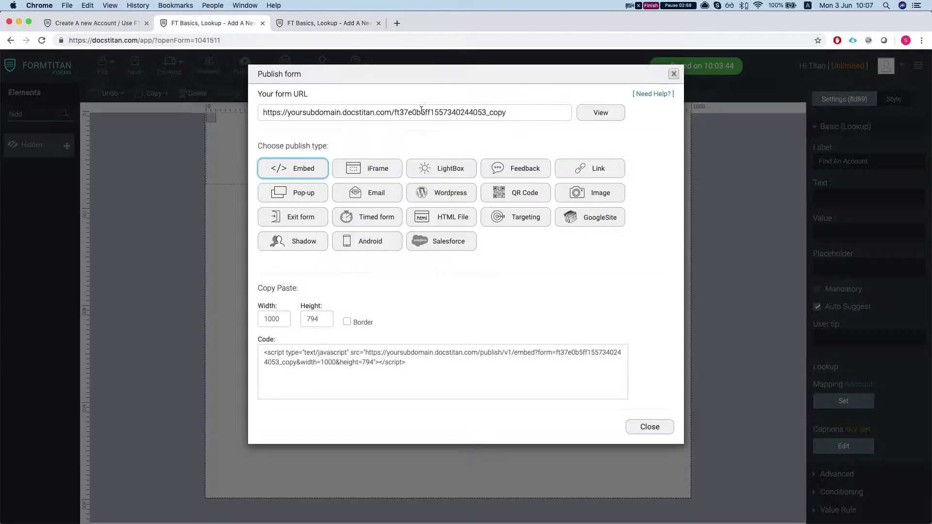
Copy the ftSetValueByID example and paste it onto a new line in the Execute JS code.
click(93, 22)
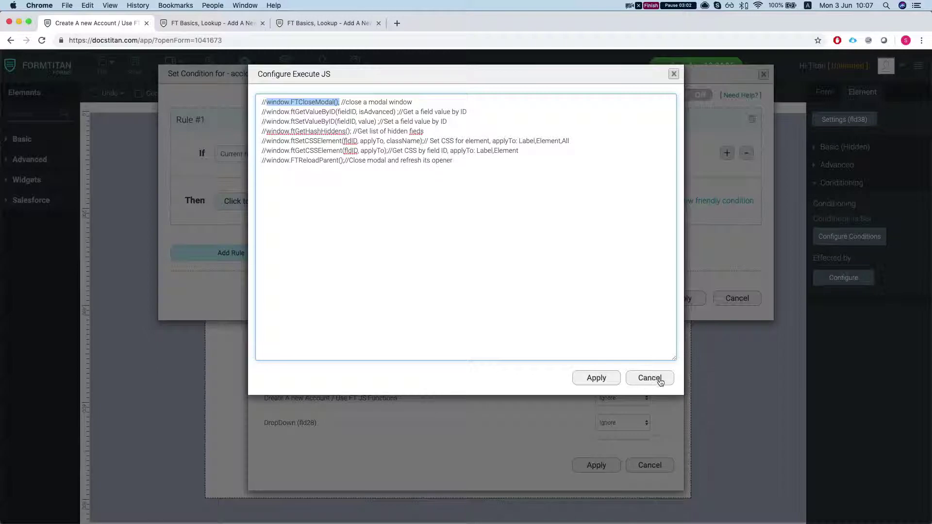
click(430, 208)
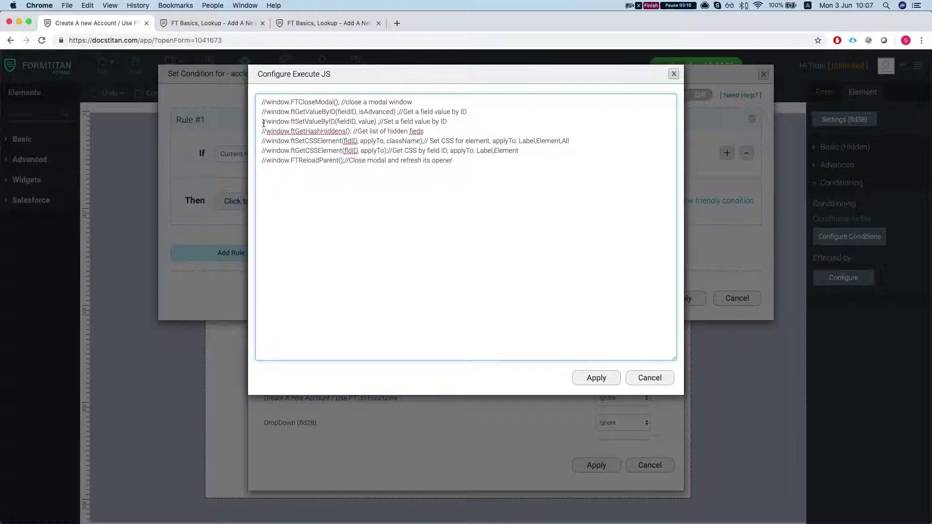
drag(265, 122, 380, 121)
key(cmd+c)
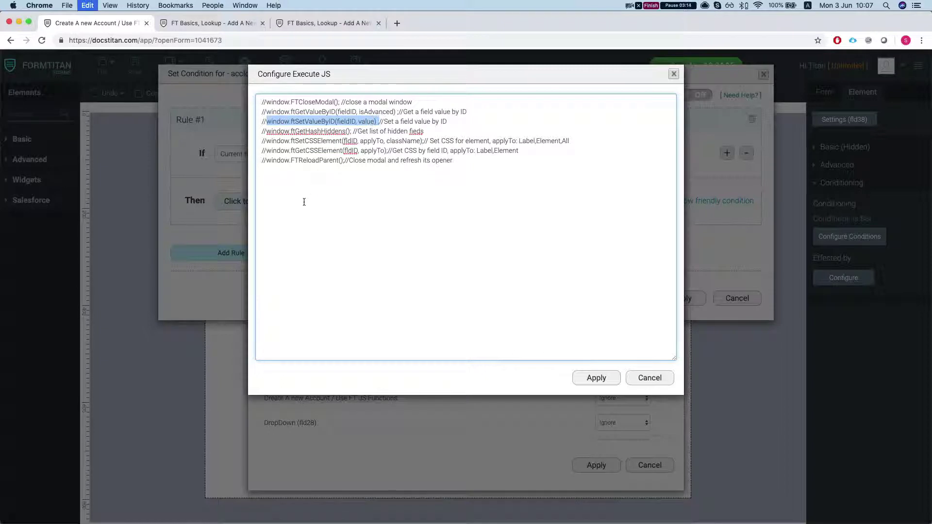
click(305, 201)
key(cmd+v)
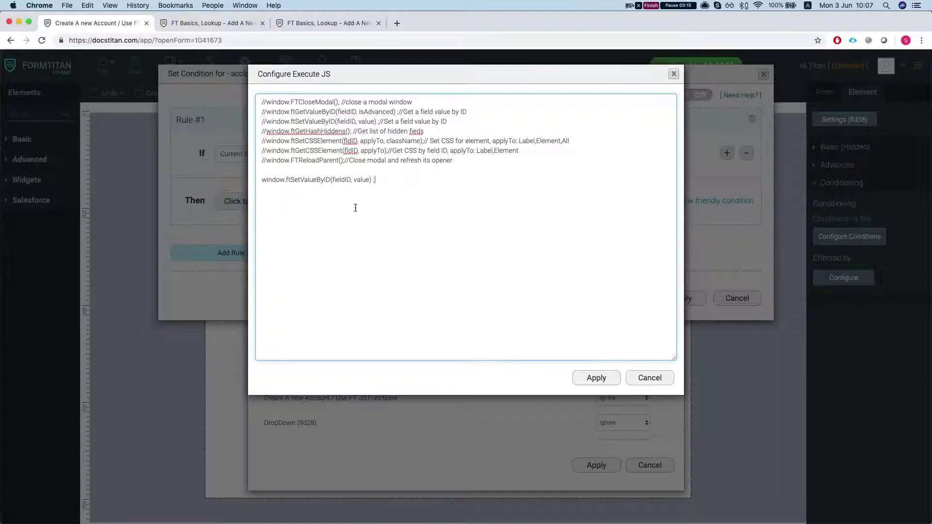
Change the pasted line to window.parent.ftSetValueByID(fieldID, value); and select the fieldID placeholder.
key(Left)
key(BackSpace)
click(283, 179)
text(parent/)
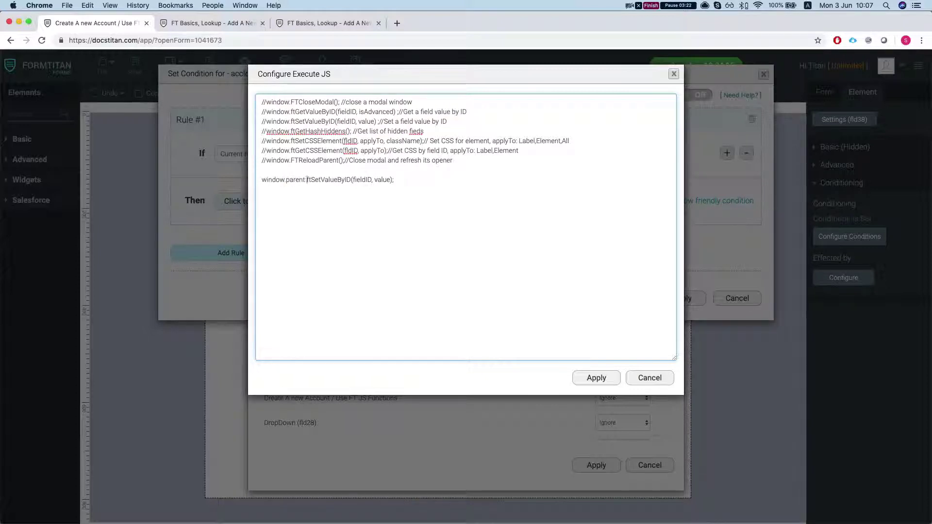
key(BackSpace)
text(.)
double_click(363, 180)
click(223, 23)
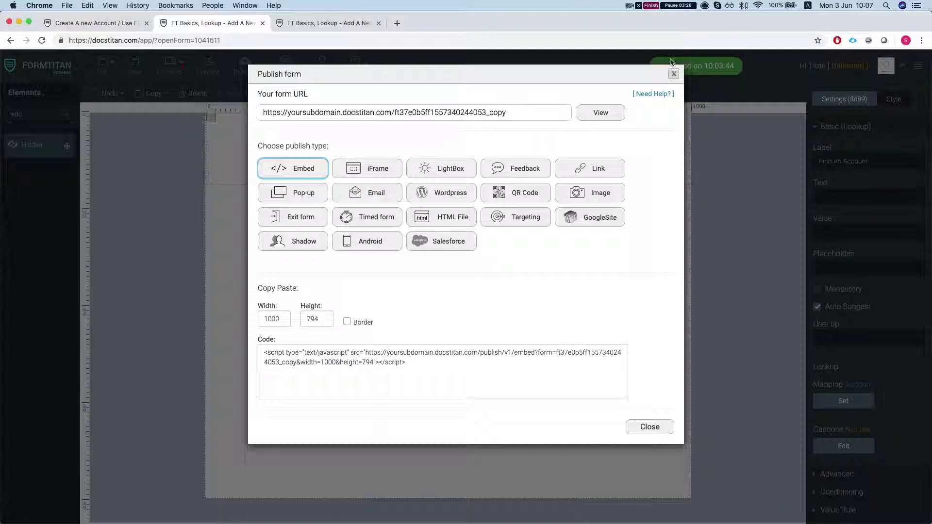
Add a hidden field beside Find An Account, rename it AccountIdFromModal, and note its ID fld95.
click(673, 73)
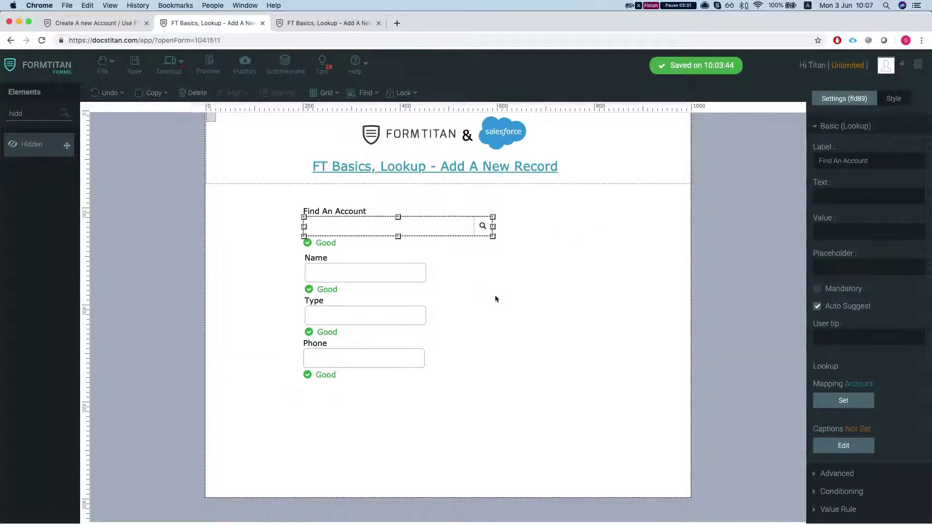
click(490, 335)
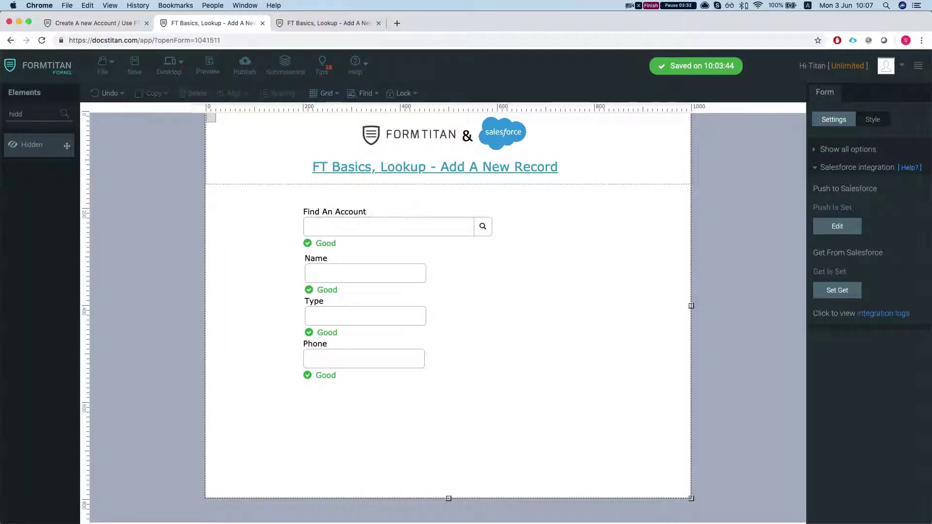
drag(47, 146, 580, 226)
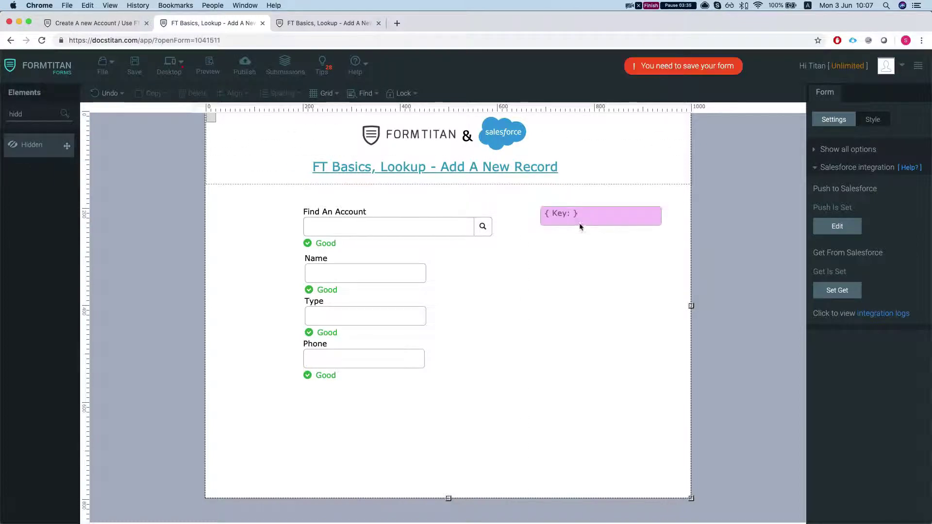
double_click(853, 183)
text(Acc)
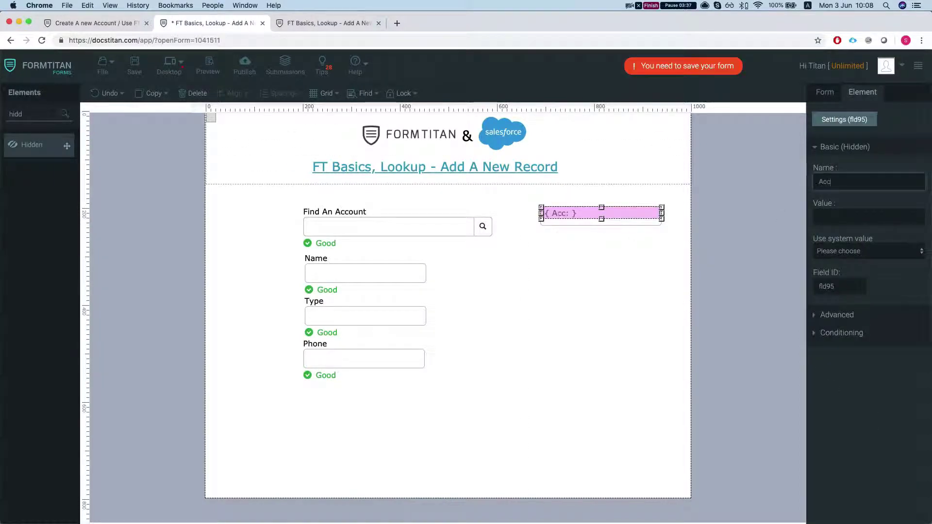
text(ountId)
key(BackSpace)
text(FromModal)
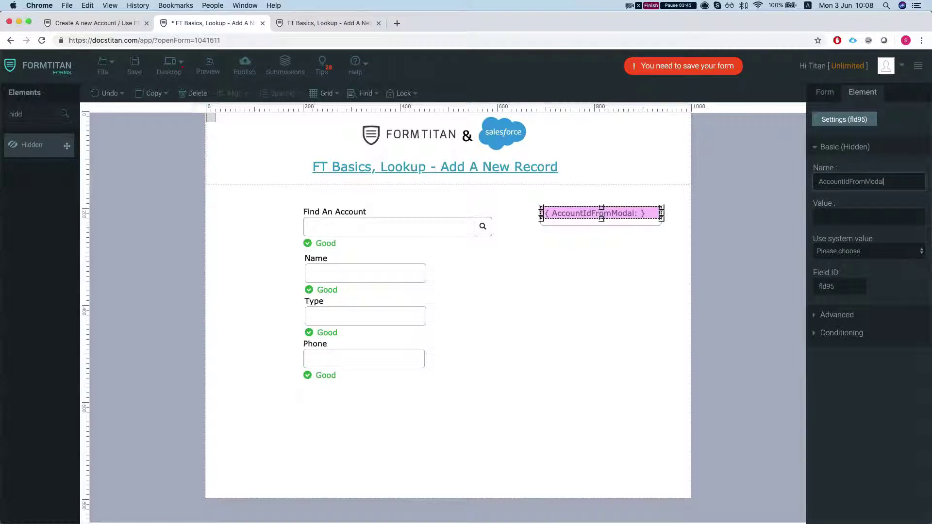
double_click(826, 287)
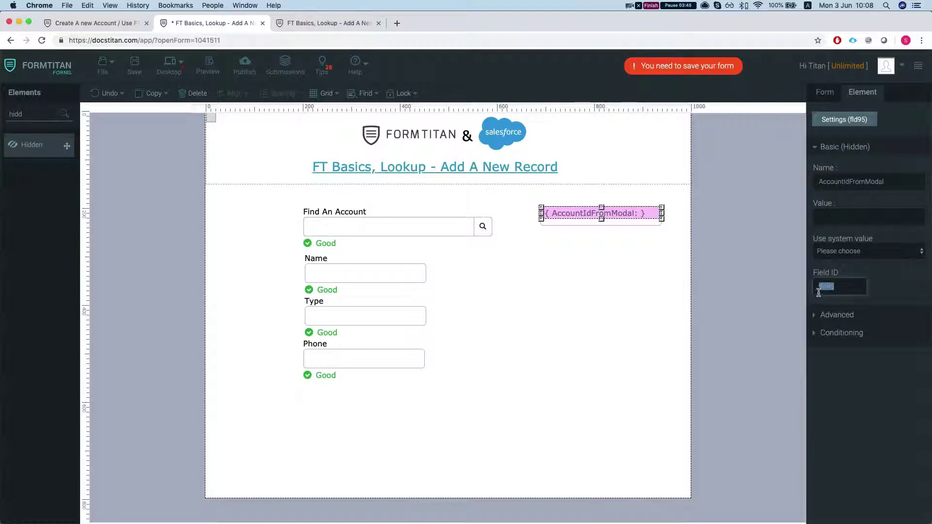
click(825, 92)
Duplicate the Account fetch rule and comment the second one 'get Acc by modal hidden'.
click(837, 291)
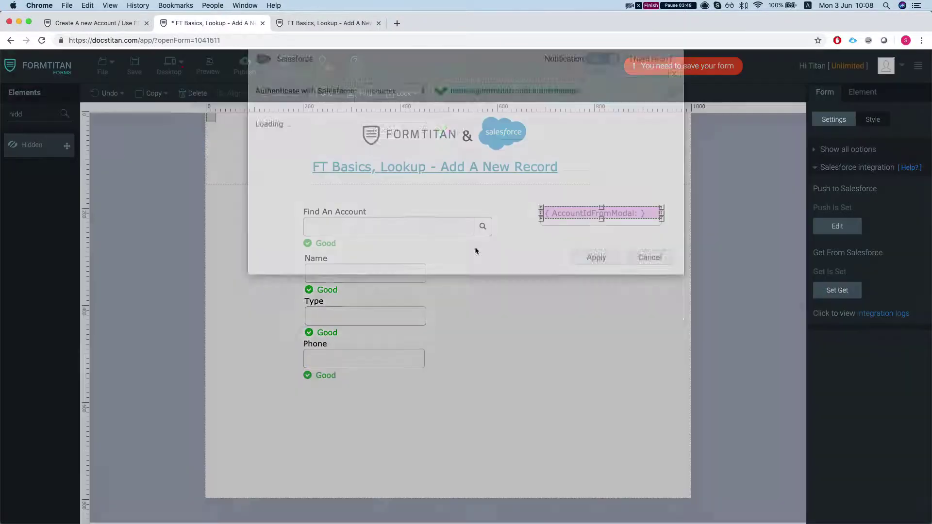
click(626, 160)
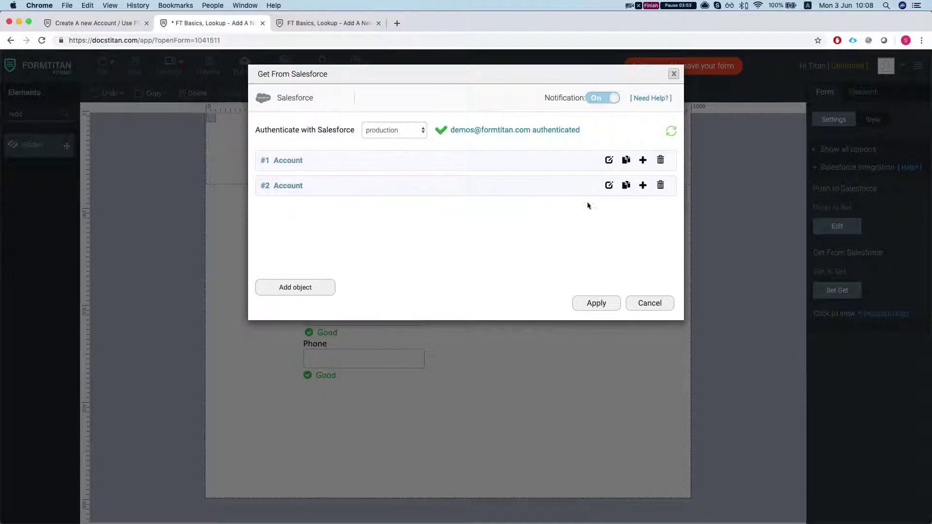
click(609, 185)
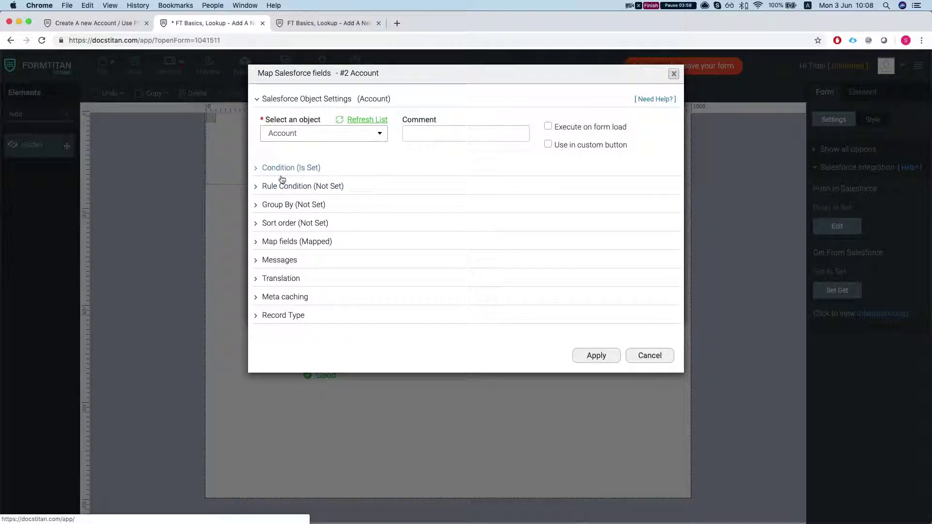
click(415, 133)
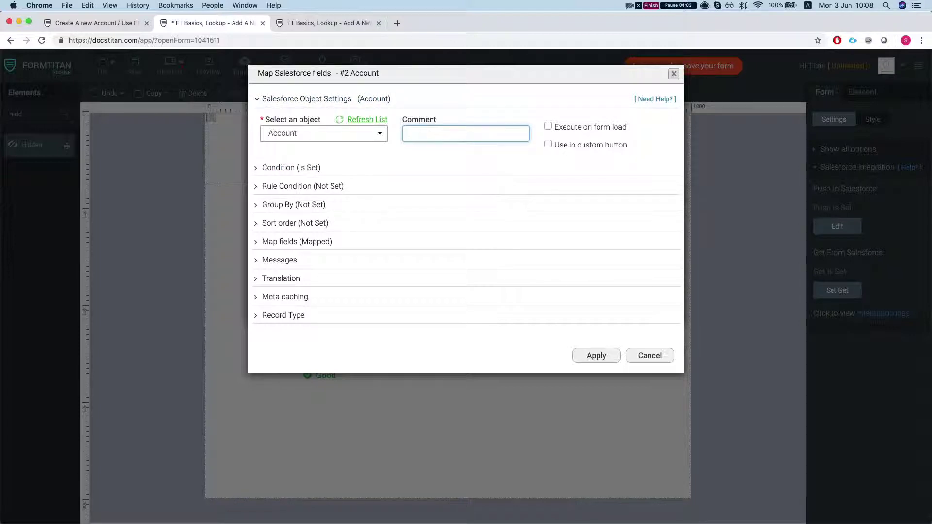
text(Fet)
key(BackSpace)
key(BackSpace)
key(BackSpace)
text(get Acc by )
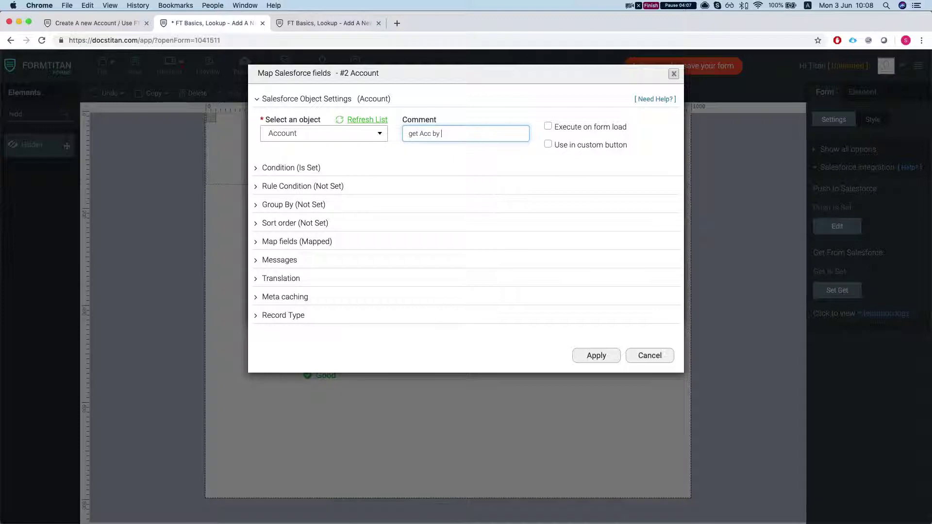
text(nam)
text(oda)
text(l hidden)
Match Account ID to AccountIdFromModal in the rule's condition, apply all dialogs, and save the form.
click(306, 168)
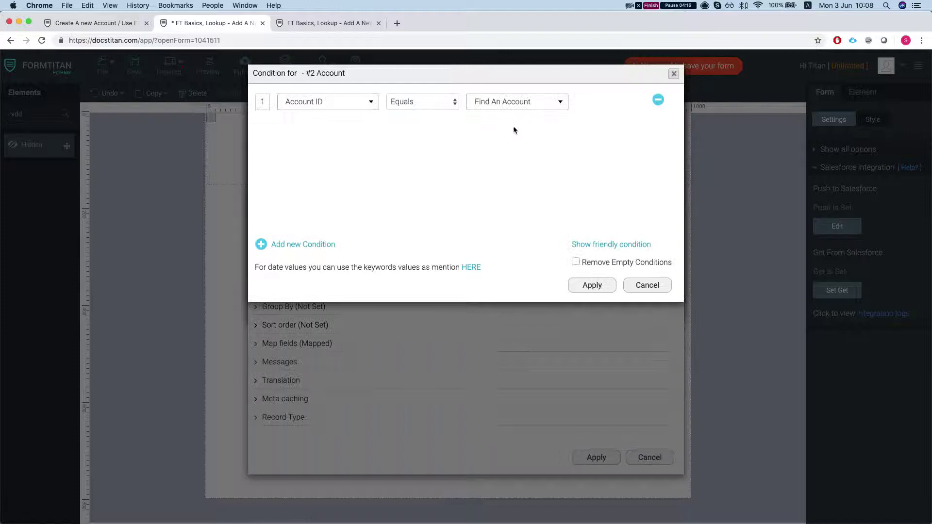
click(516, 108)
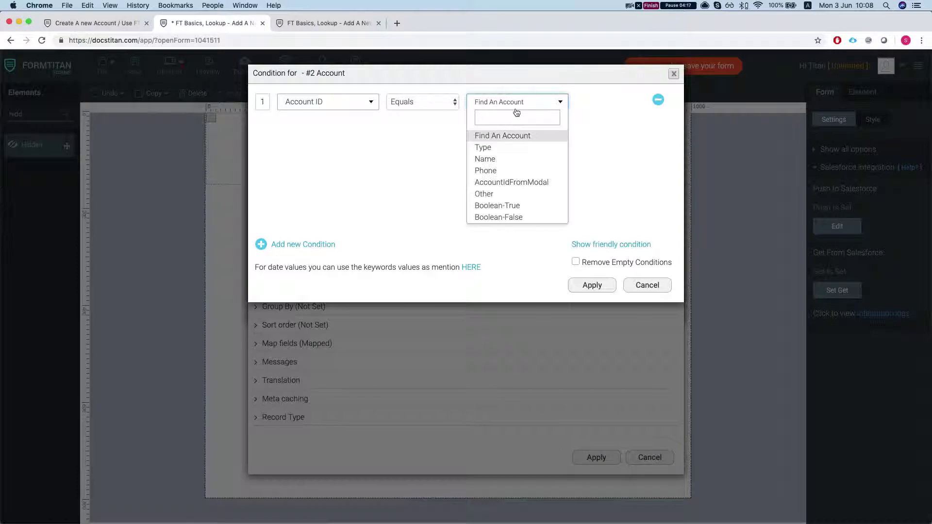
click(512, 182)
click(592, 285)
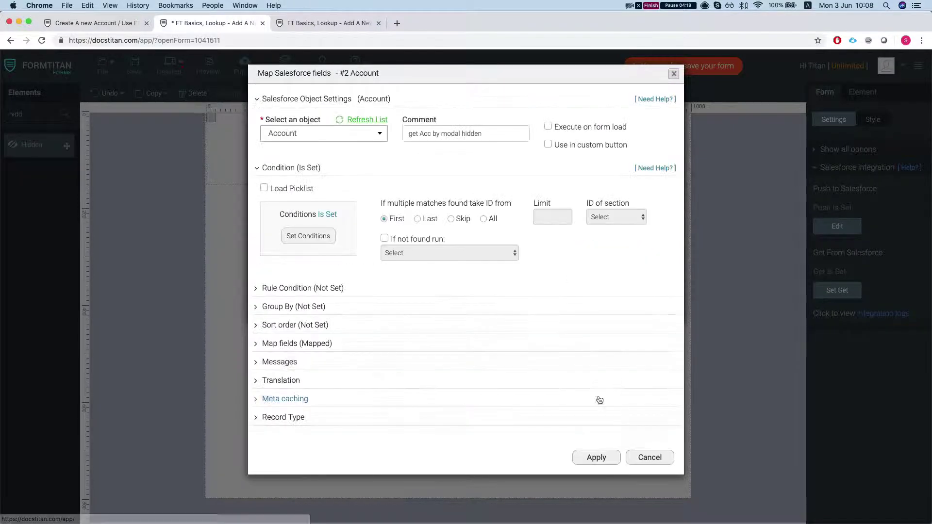
click(596, 457)
click(593, 304)
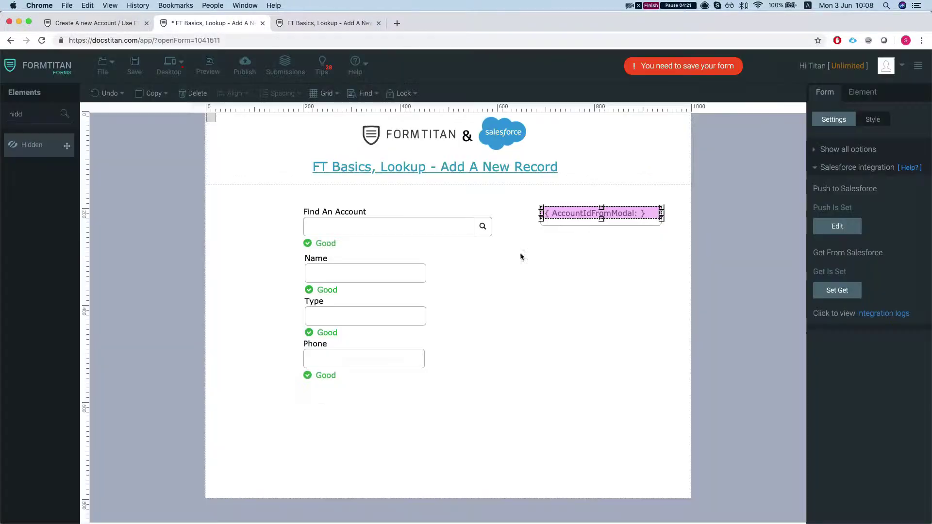
key(super+s)
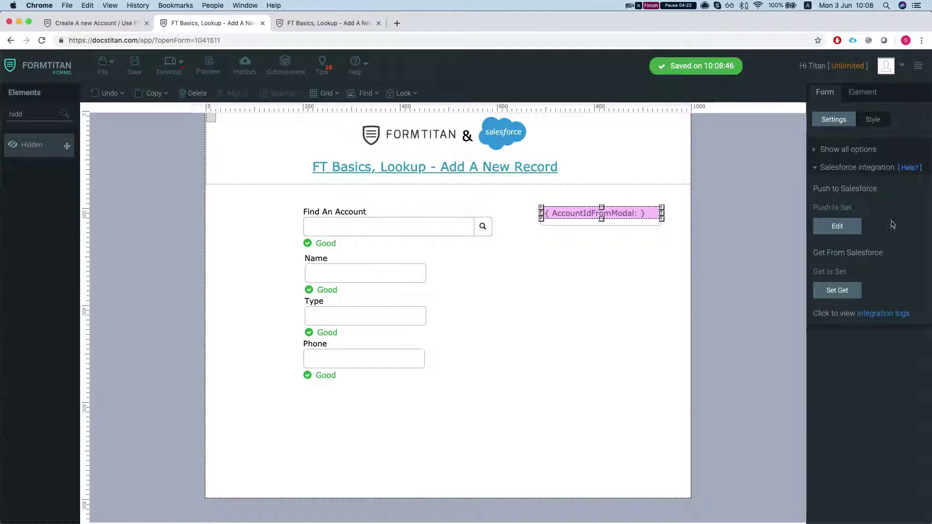
click(622, 278)
click(623, 224)
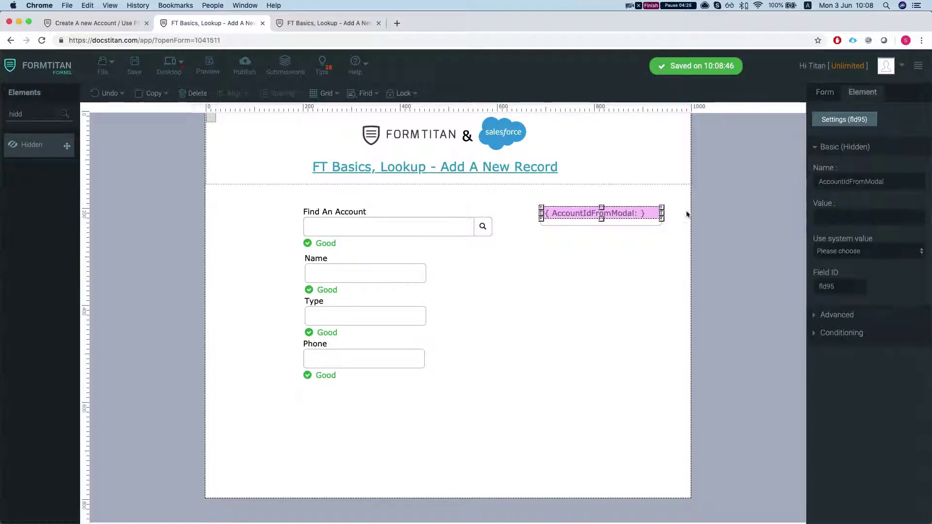
Edit the Execute JS to window.parent.ftSetValueByID("fld95", window.ftGetValueByID(fieldID, isAdvanced));.
double_click(828, 286)
click(86, 22)
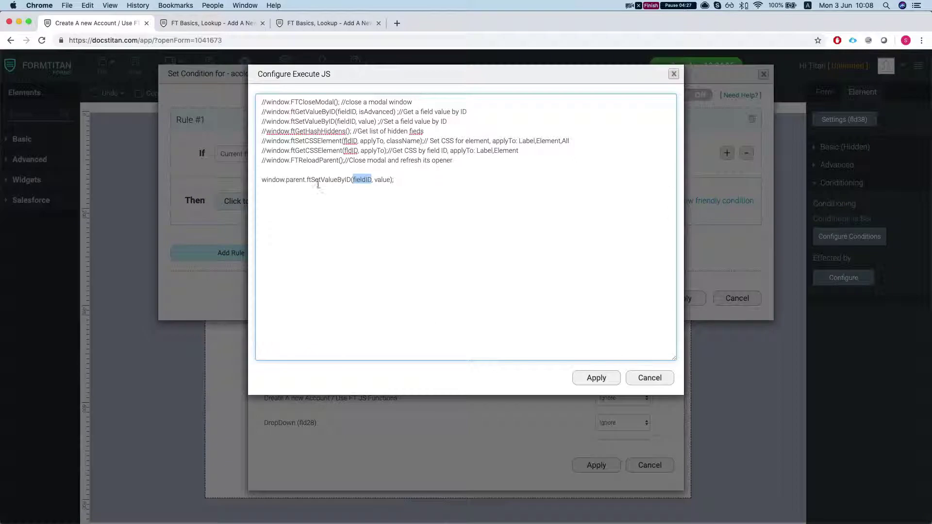
text(")
key(super+v)
key(BackSpace)
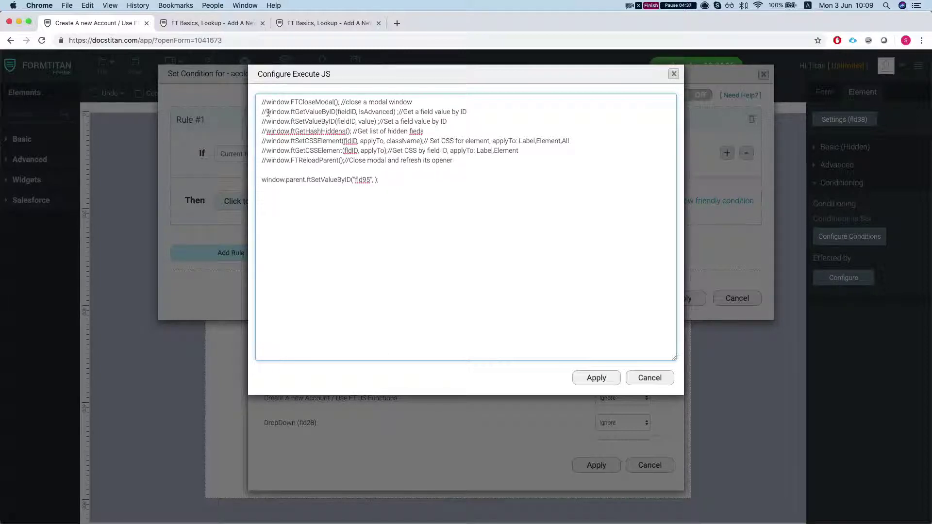
drag(267, 112, 397, 113)
key(super+c)
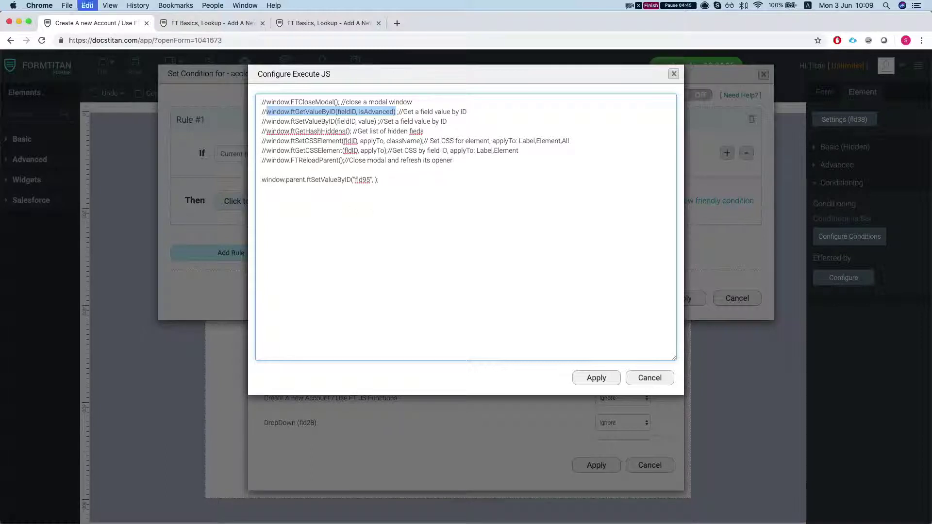
click(376, 180)
key(super+v)
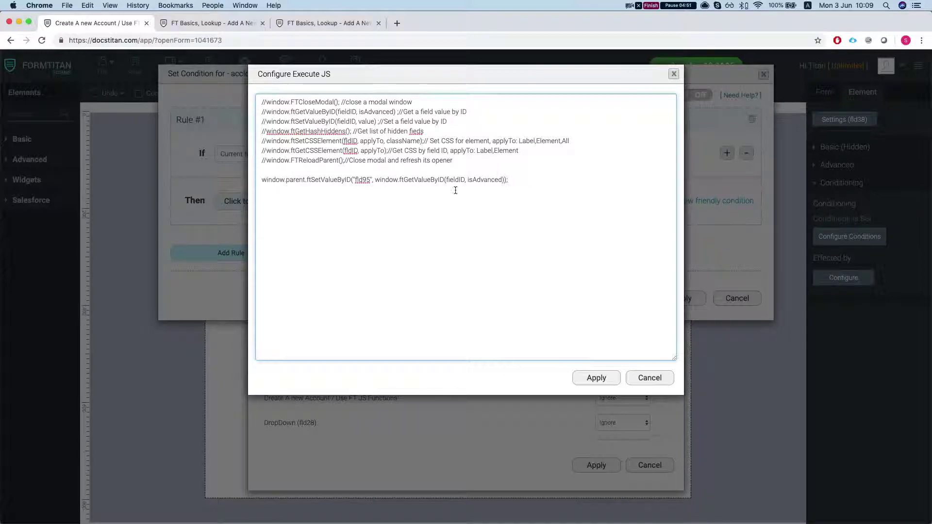
Apply the Execute JS code, the field options and the condition rule.
click(588, 378)
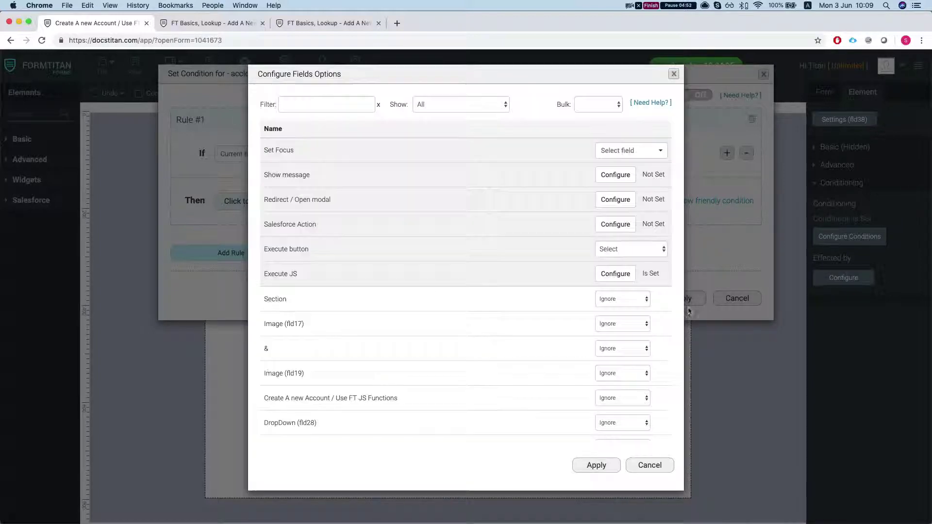
click(596, 465)
click(694, 308)
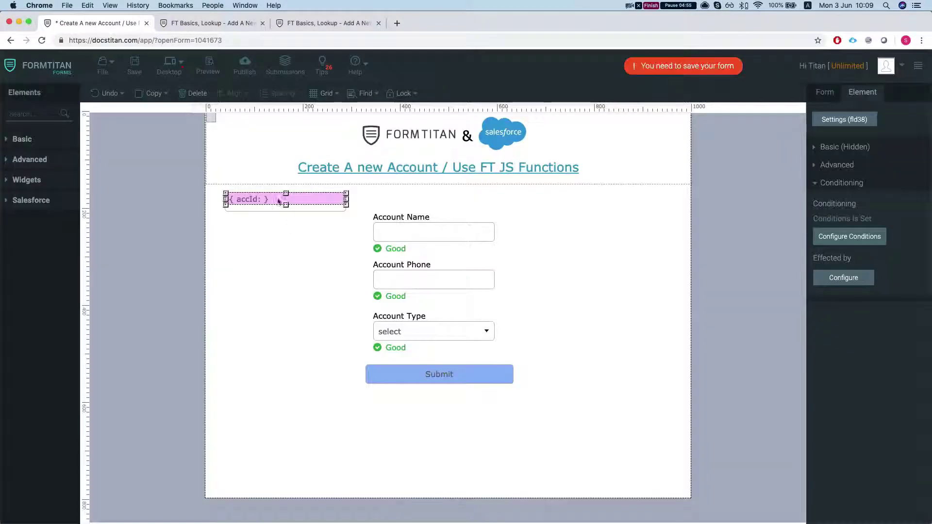
Look up the accId hidden field's ID, fld38, under its Basic properties, then expand Conditioning.
click(866, 119)
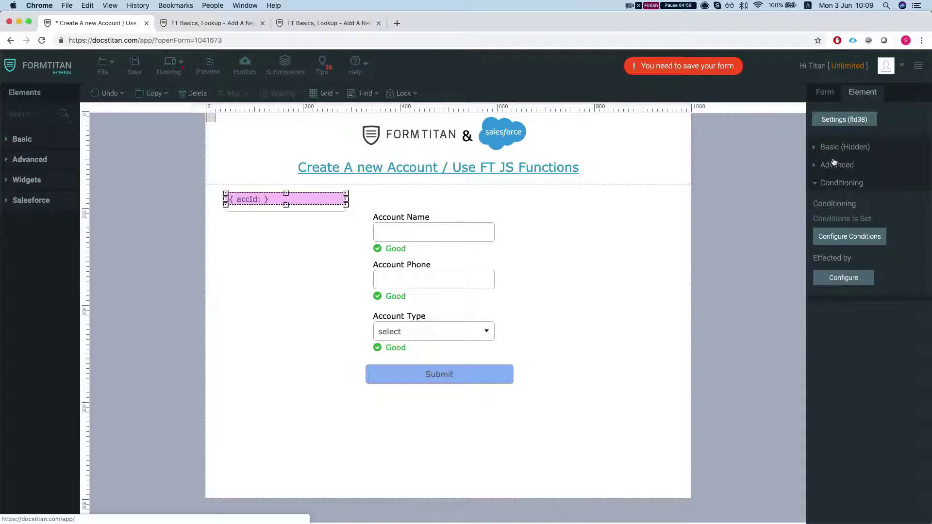
click(834, 156)
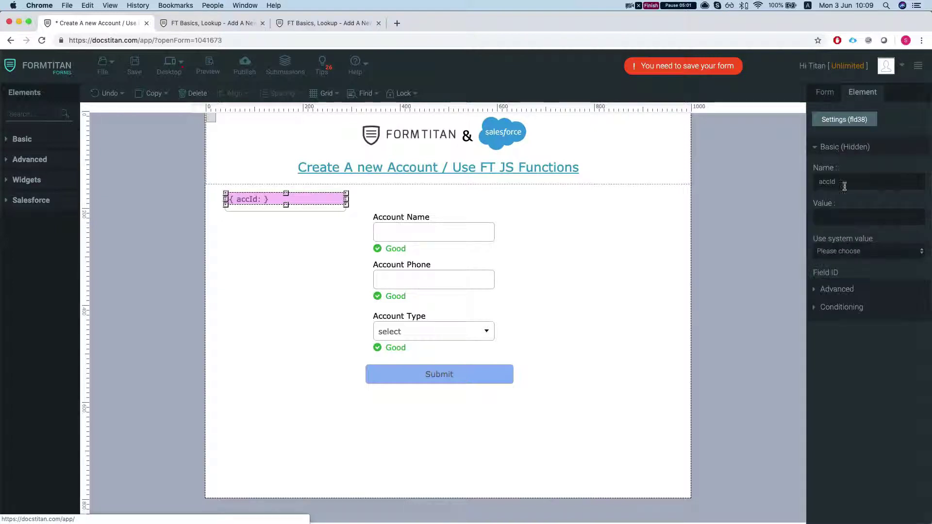
double_click(830, 290)
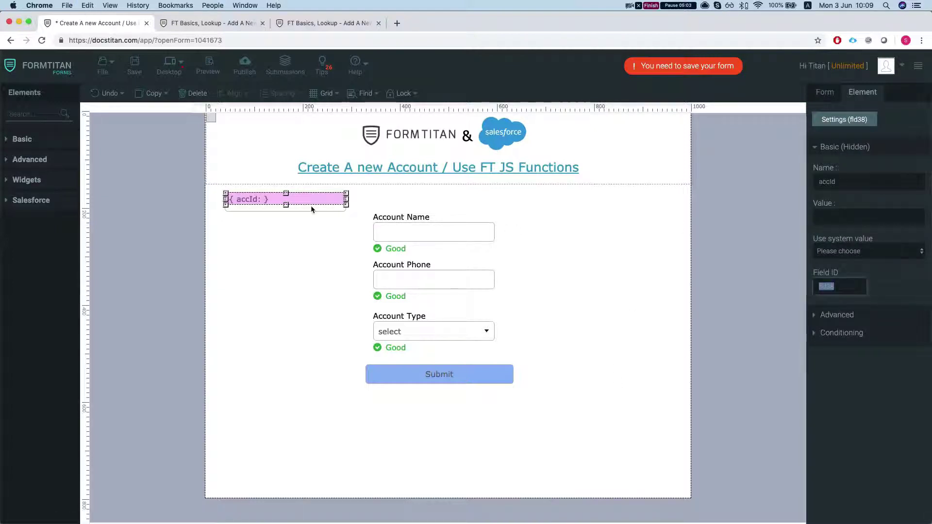
click(842, 332)
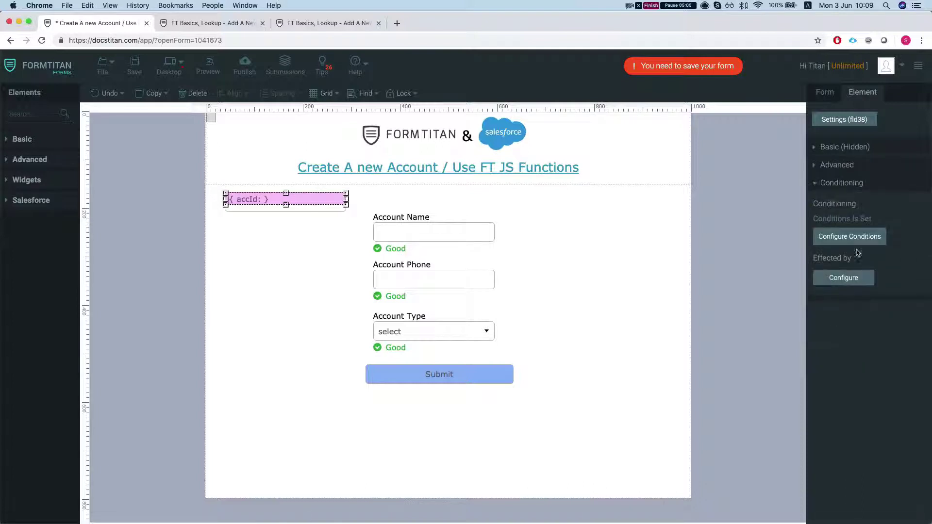
In the Execute JS code, replace the placeholder arguments with "fld38".
click(271, 203)
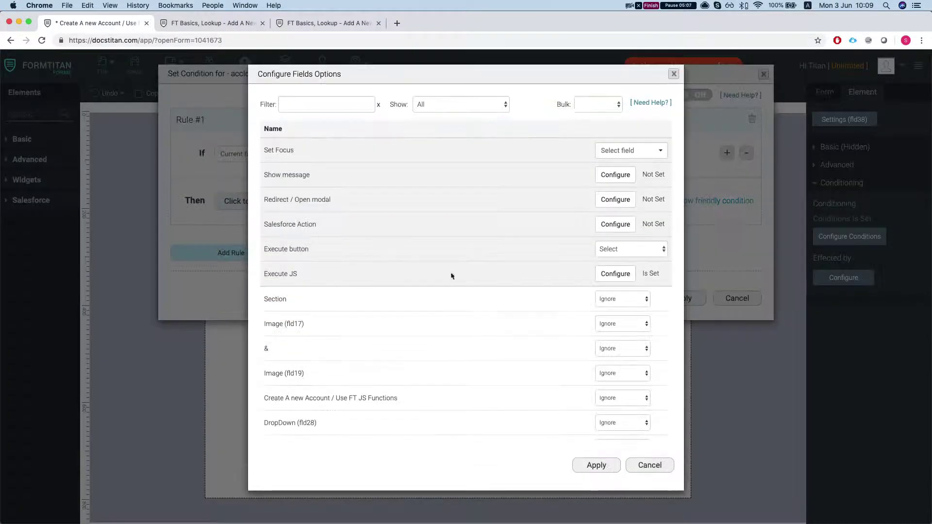
click(616, 274)
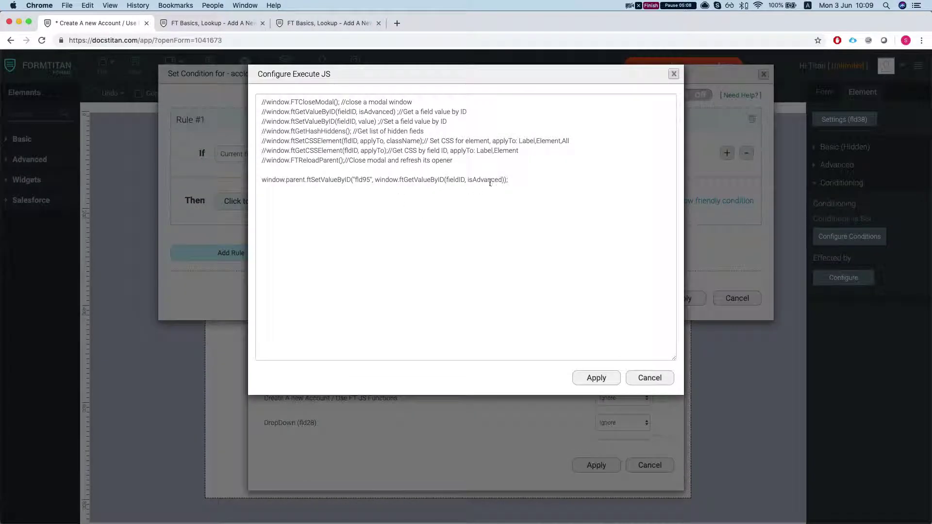
drag(446, 180, 502, 181)
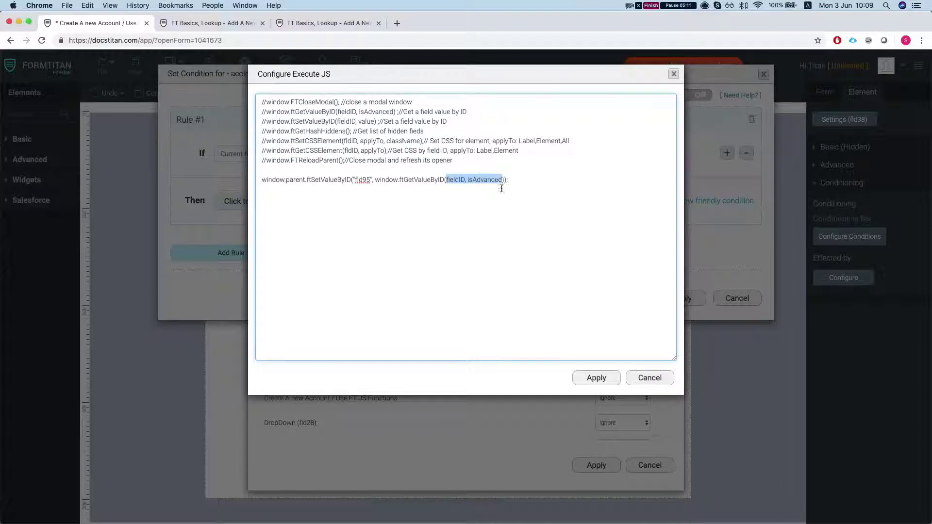
key(BackSpace)
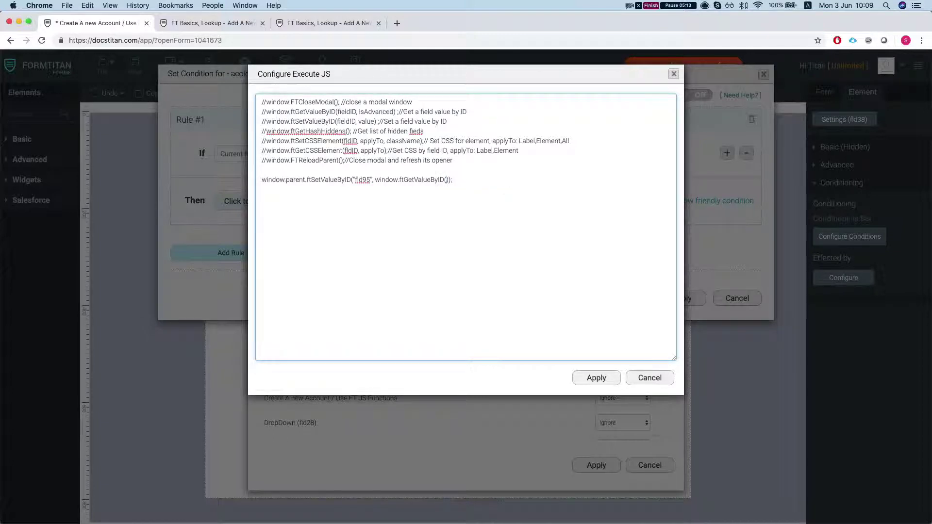
text(fld38)
Add window.FTCloseModal(); on a new line and apply the code, field options and condition.
drag(265, 103, 340, 101)
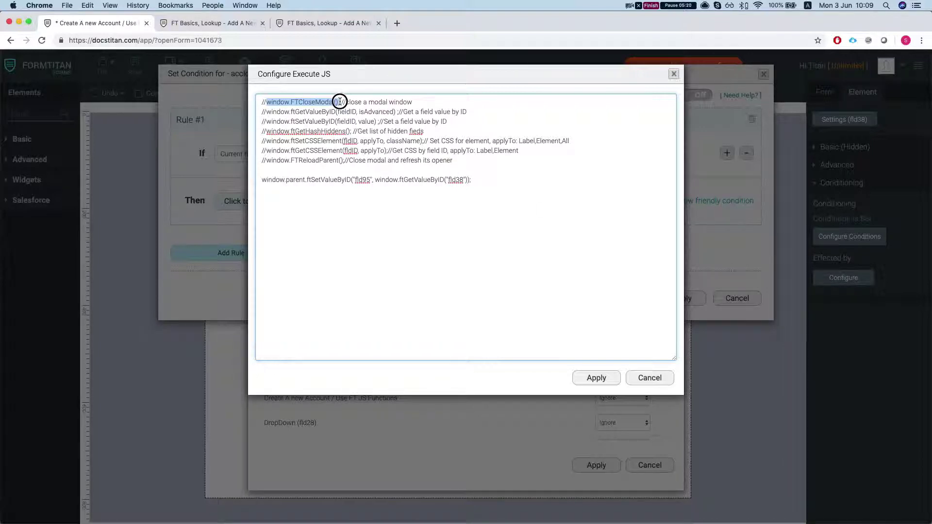
click(303, 206)
text(window.FTCloseModal();)
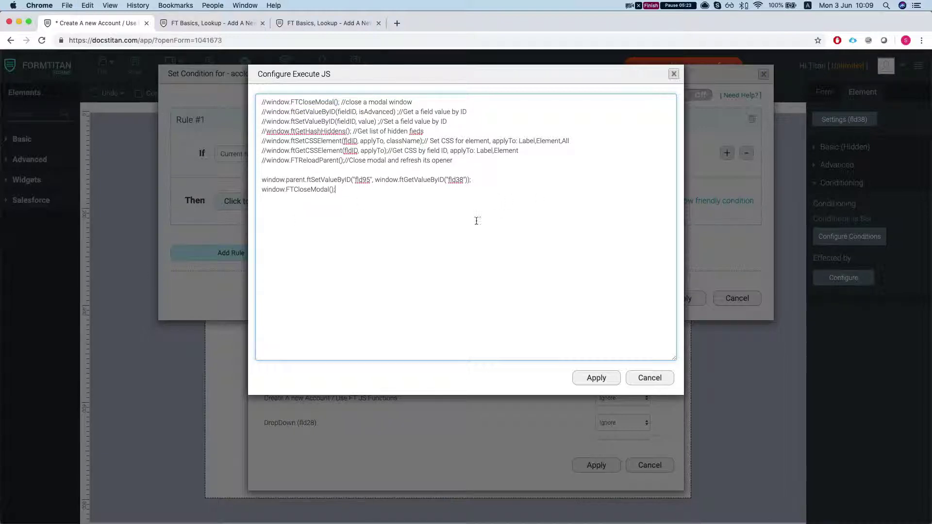
click(587, 378)
click(598, 465)
click(682, 297)
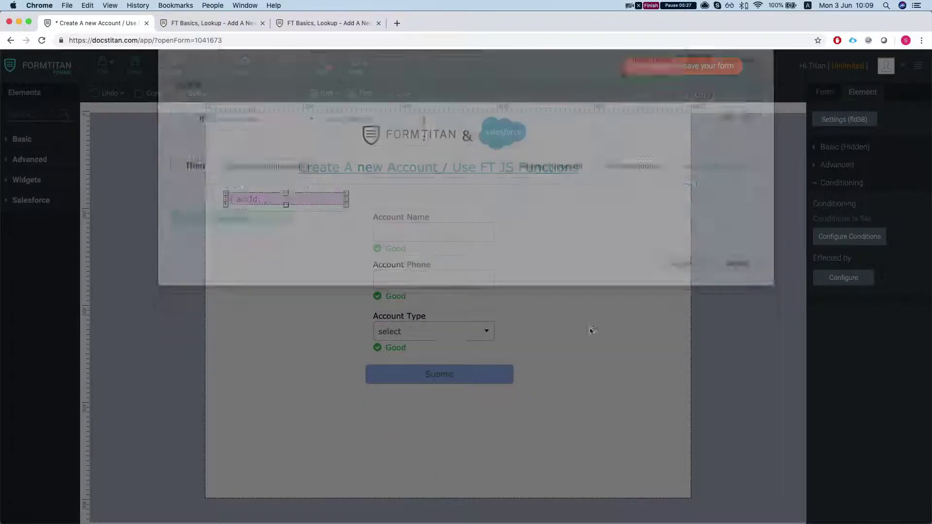
Save, then on the live form submit account 'closed auto', phone 324343434, type Customer - Direct.
key(super+s)
click(245, 22)
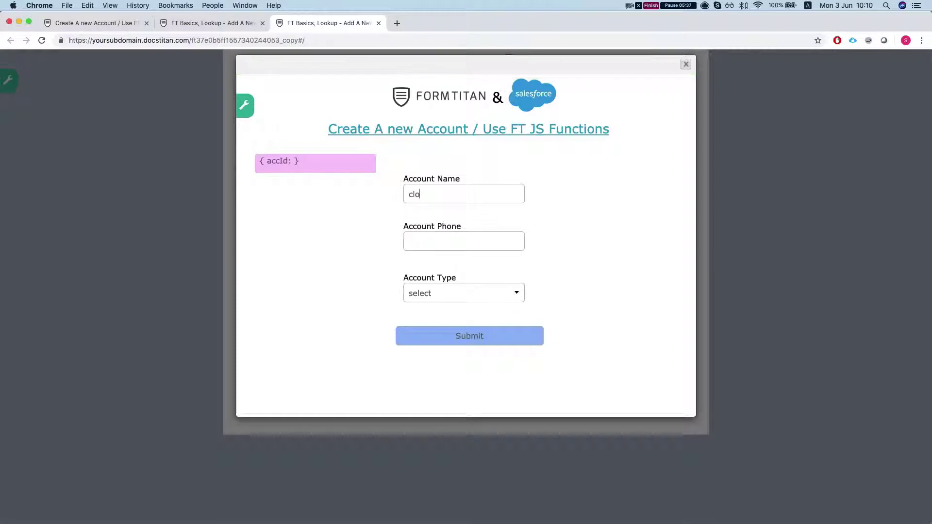
text( auto)
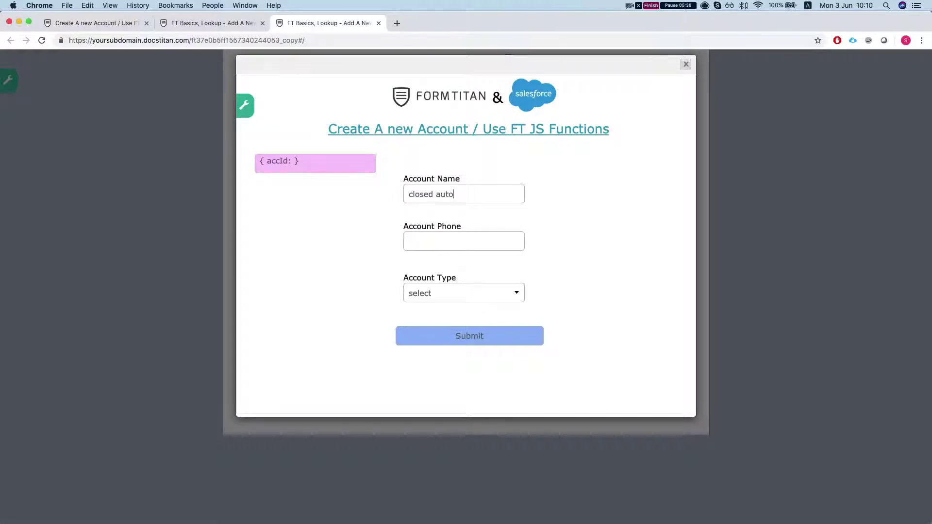
click(489, 241)
text(324343434)
click(486, 294)
click(475, 319)
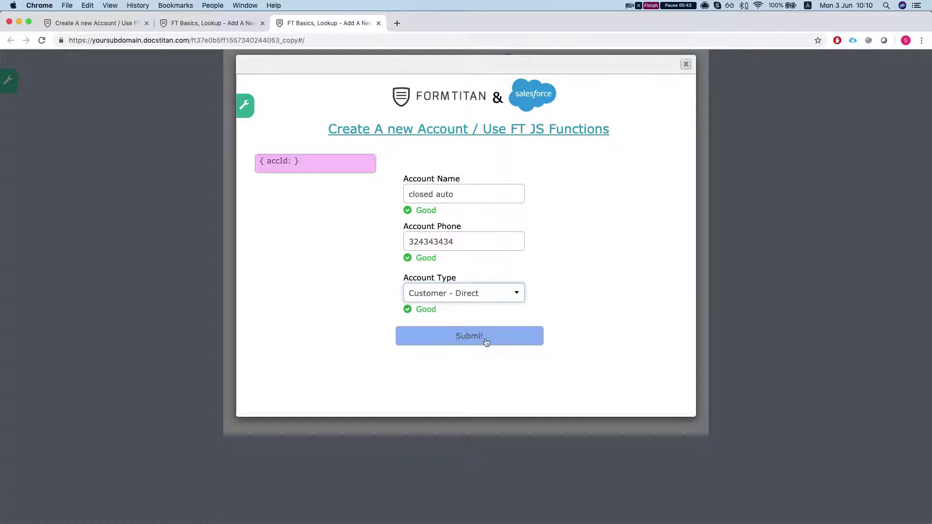
click(487, 342)
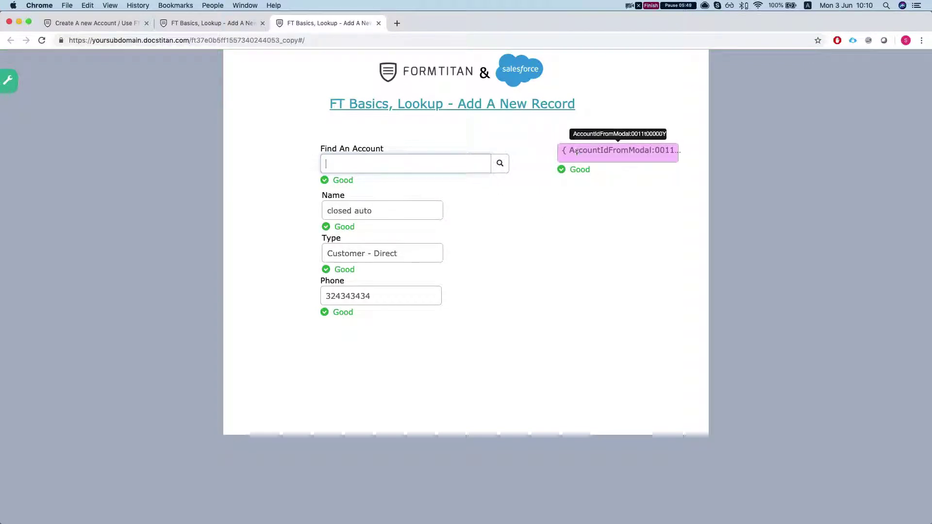
Select the AccountIdFromModal text to inspect the passed account ID.
drag(571, 151, 712, 150)
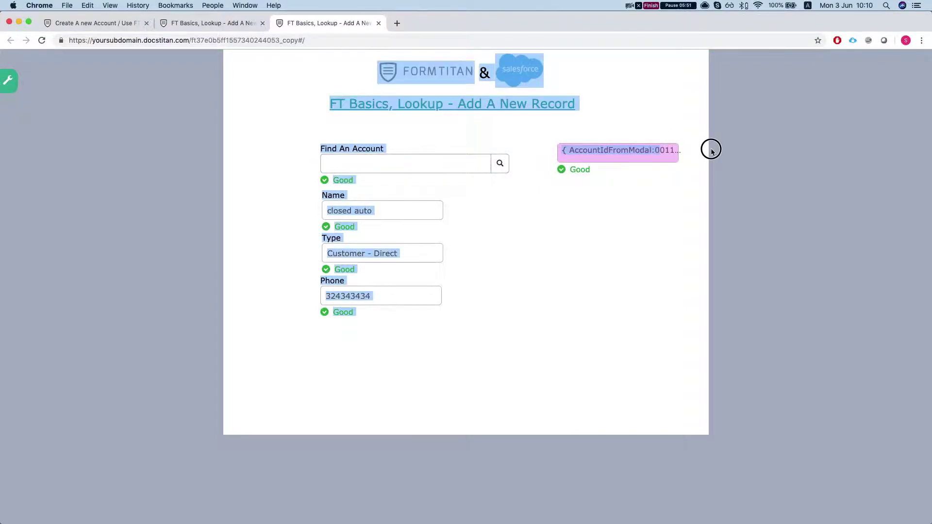
click(627, 150)
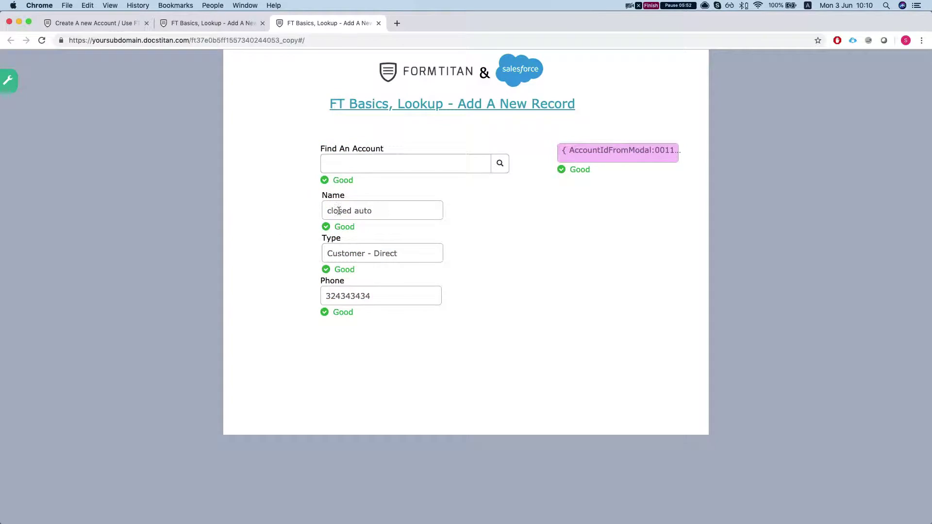